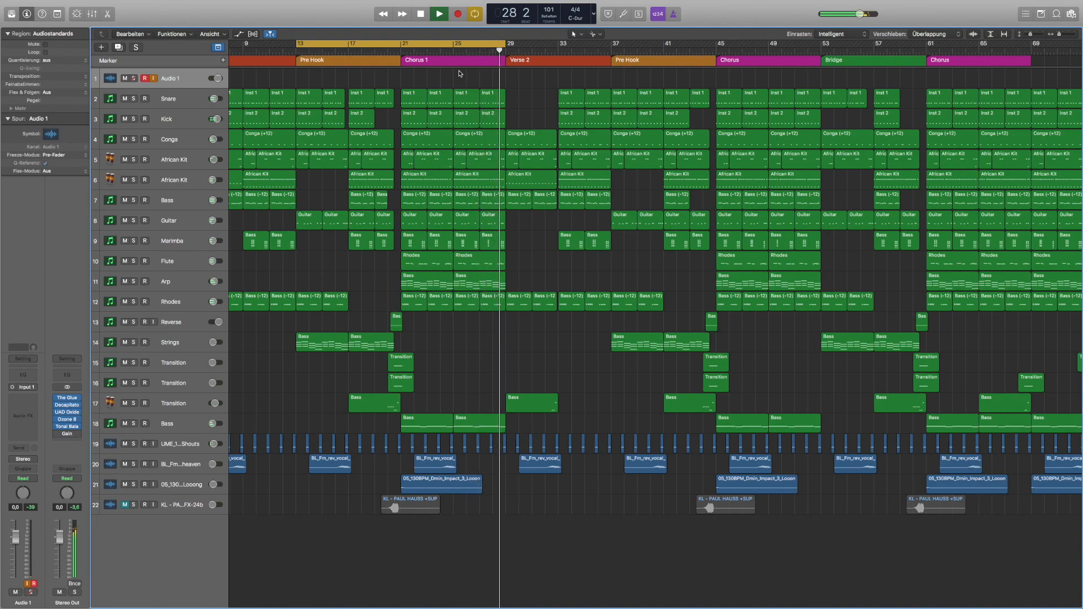
Solo the Snare track, shorten the cycle range to start at bar 21 for Chorus 1, and play it back.
key("space")
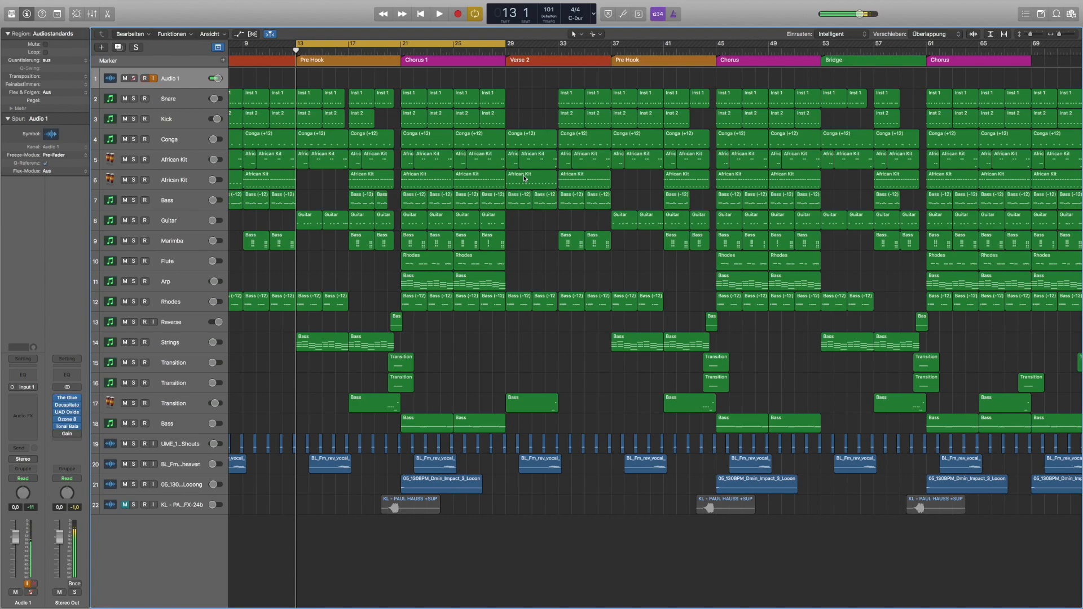
left_click(166, 100)
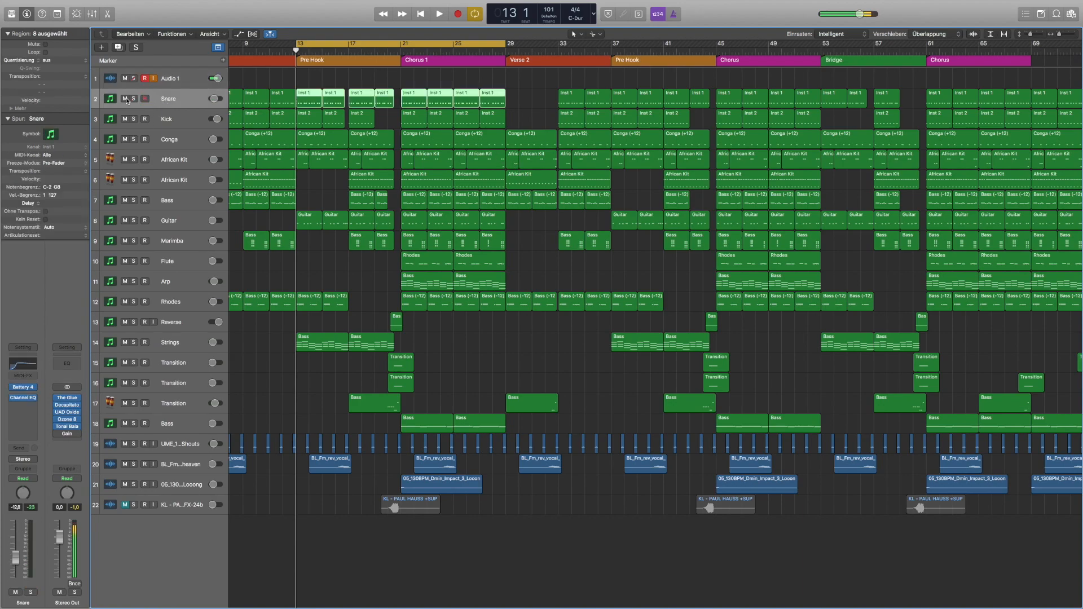
left_click(133, 99)
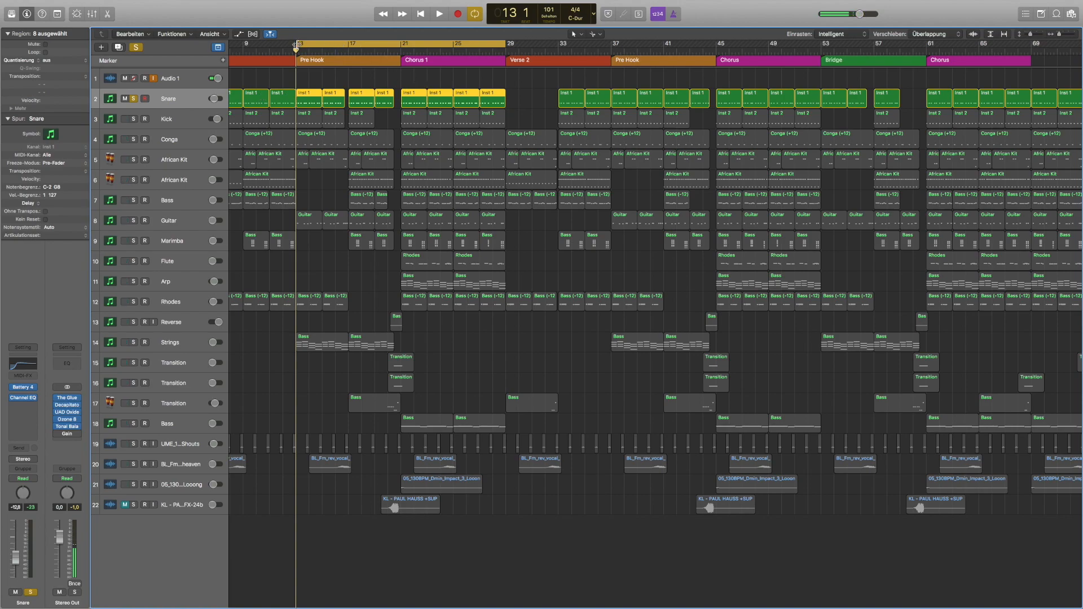
left_click_drag(297, 46, 403, 61)
key("space")
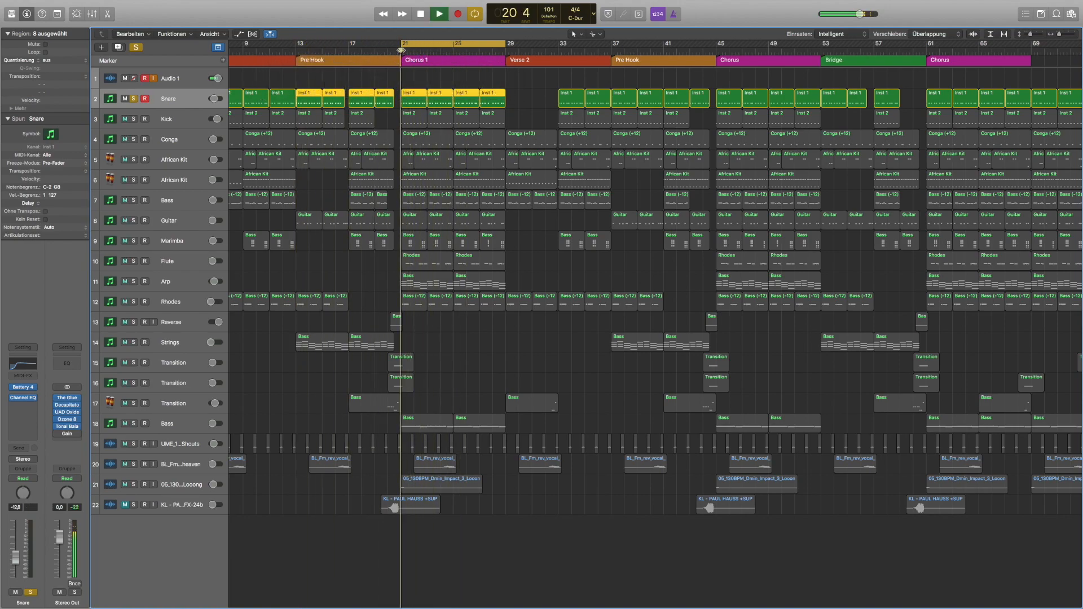
Examine the Snare's Chorus 1 note pattern in the piano roll while it plays.
key("p")
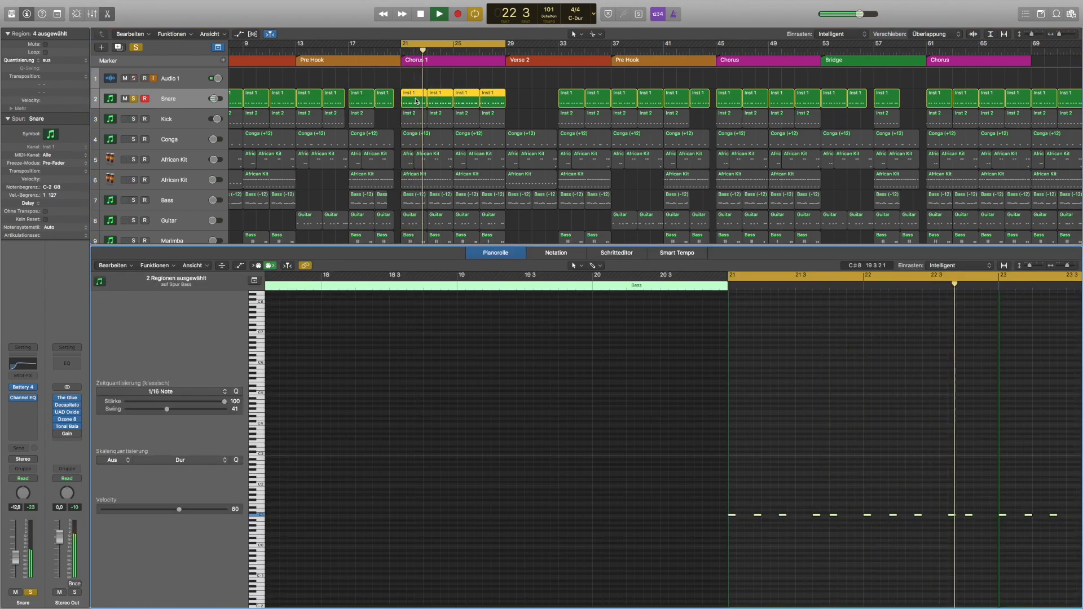
scroll(571, 373, "right", 5)
scroll(571, 373, "right", 5)
scroll(495, 401, "up", 3)
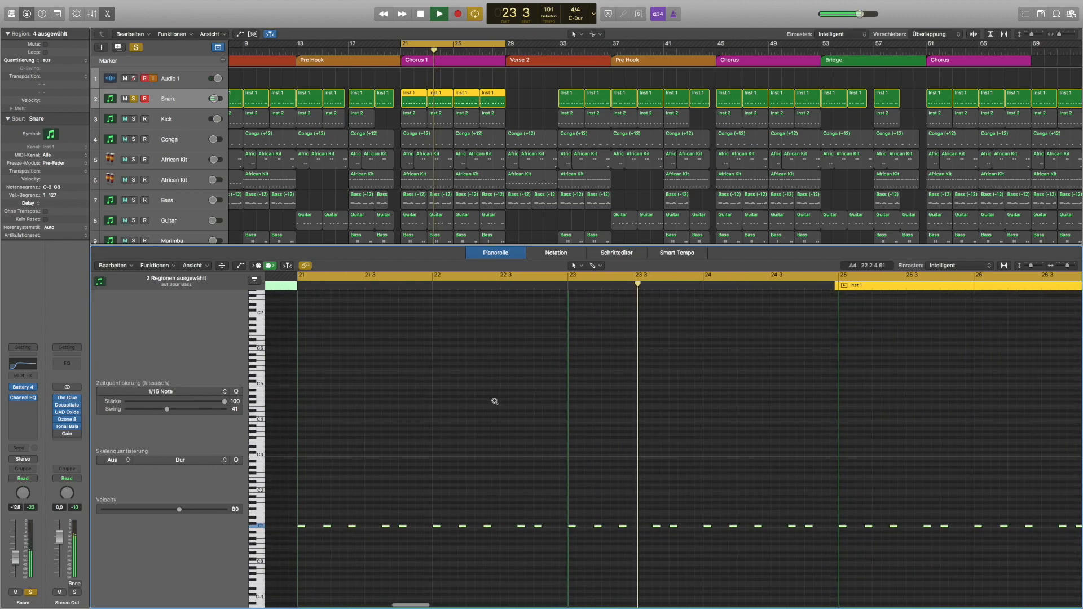
scroll(494, 401, "down", 3)
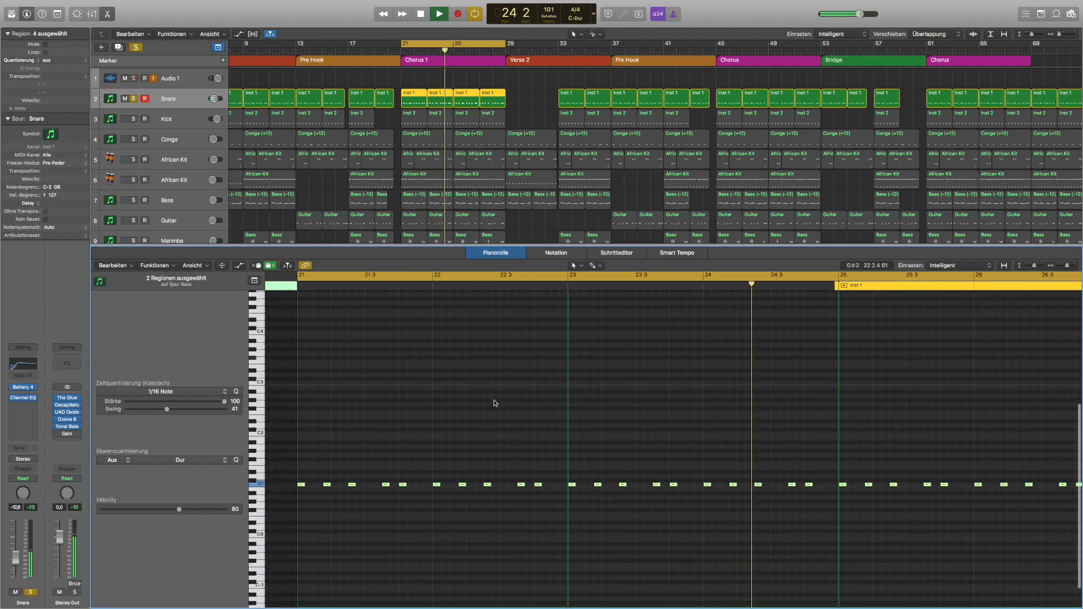
scroll(495, 403, "right", 5)
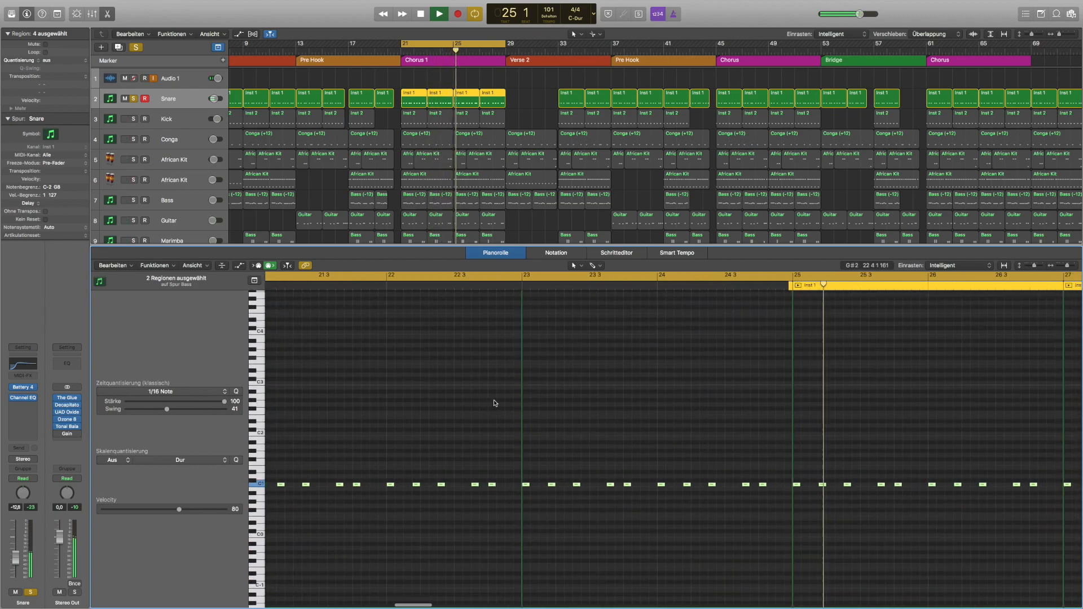
key("space")
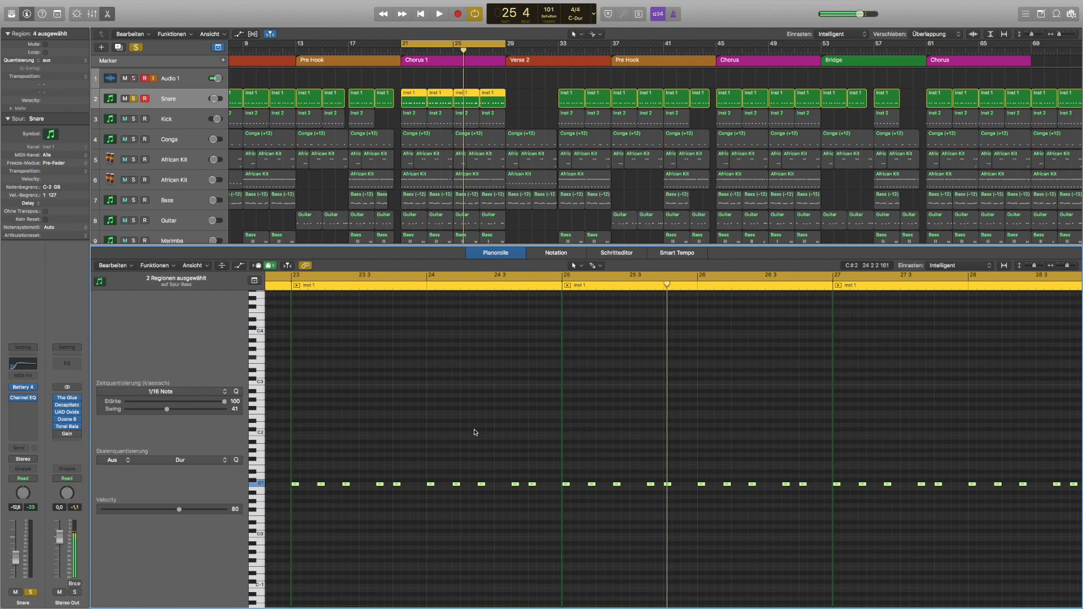
Solo the Kick alongside the Snare, show its Chorus 1 regions in the piano roll, and listen to both.
left_click(134, 119)
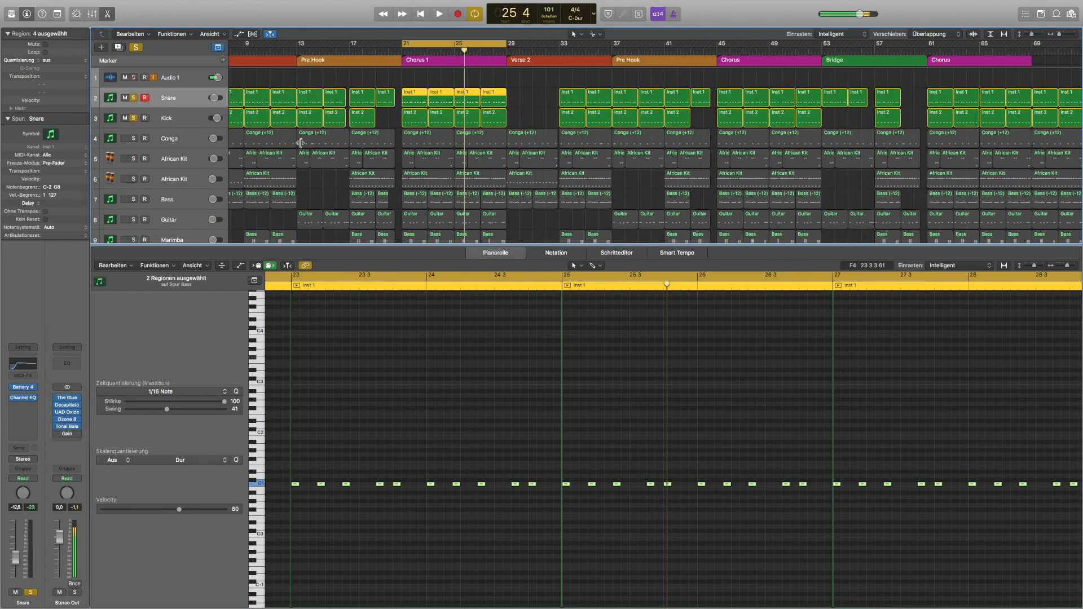
key("x")
left_click_drag(518, 122, 416, 122)
key("x")
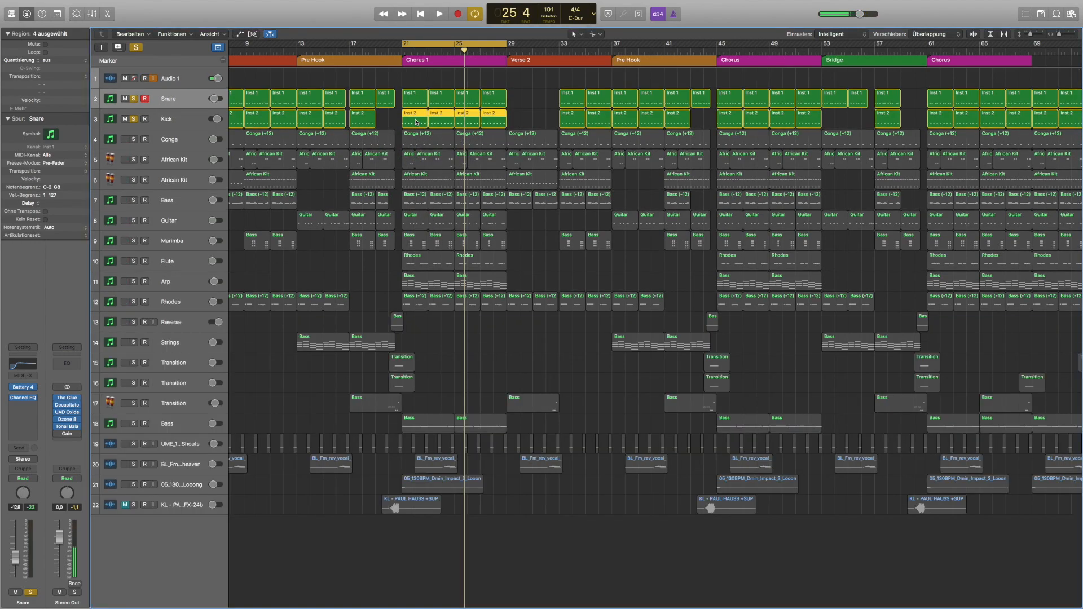
key("p")
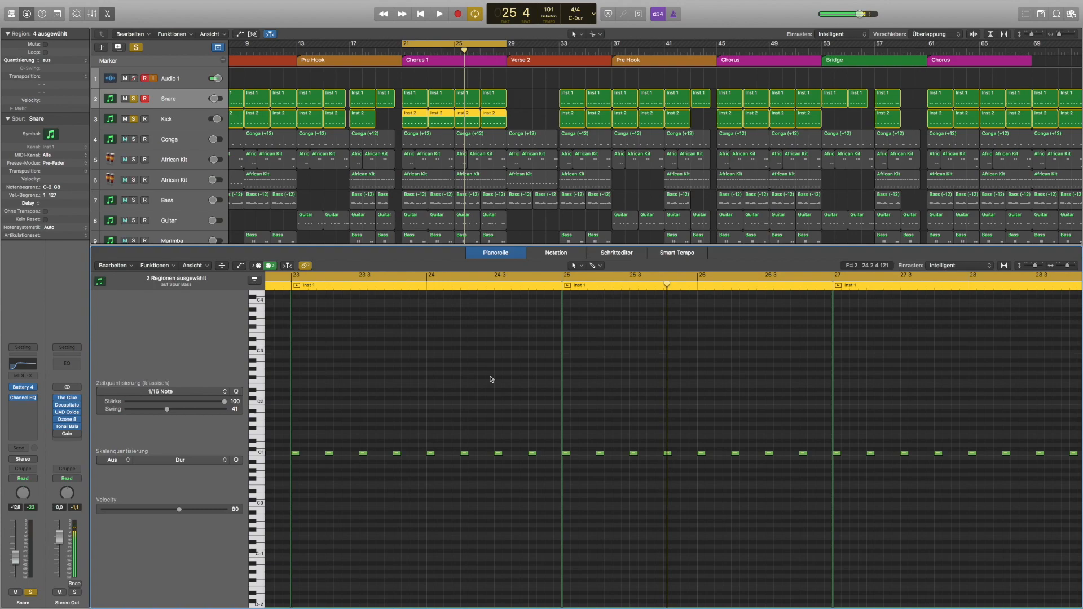
key("space")
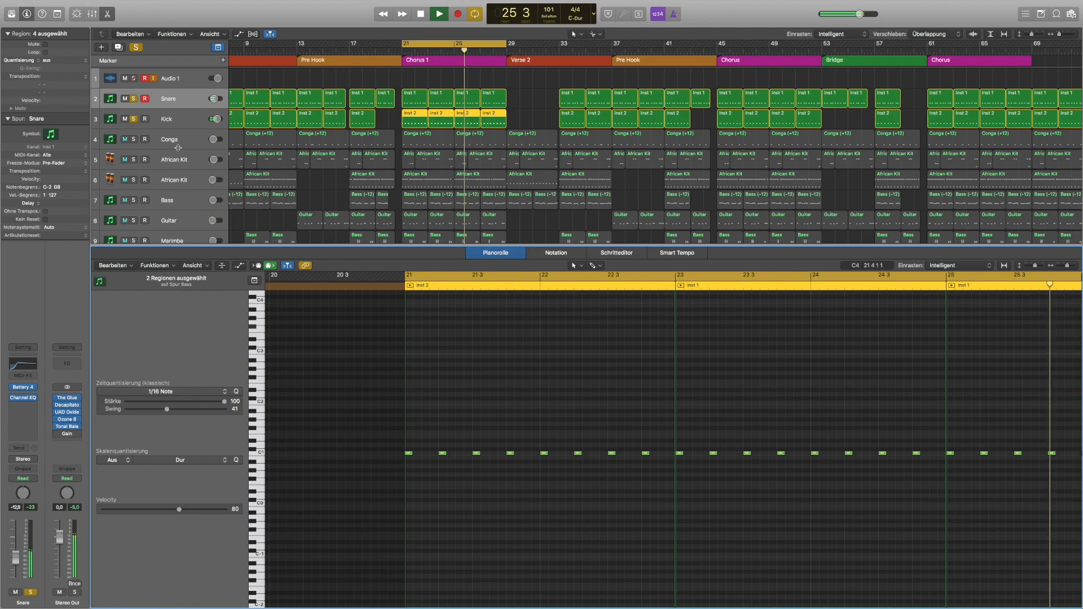
key("space")
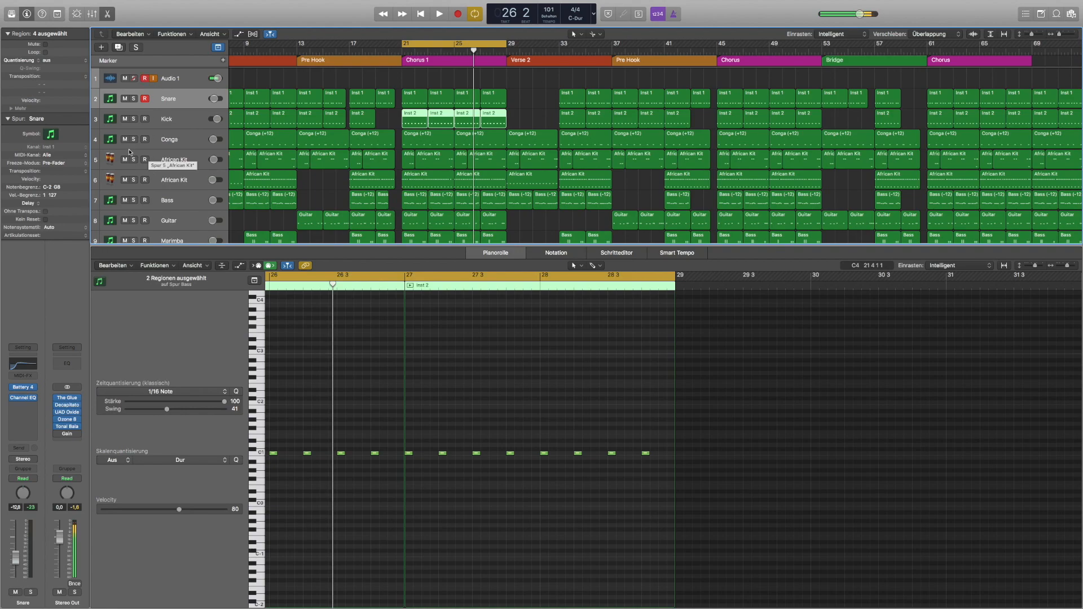
Solo the Conga track and listen to its Chorus 1 pattern.
left_click(171, 140)
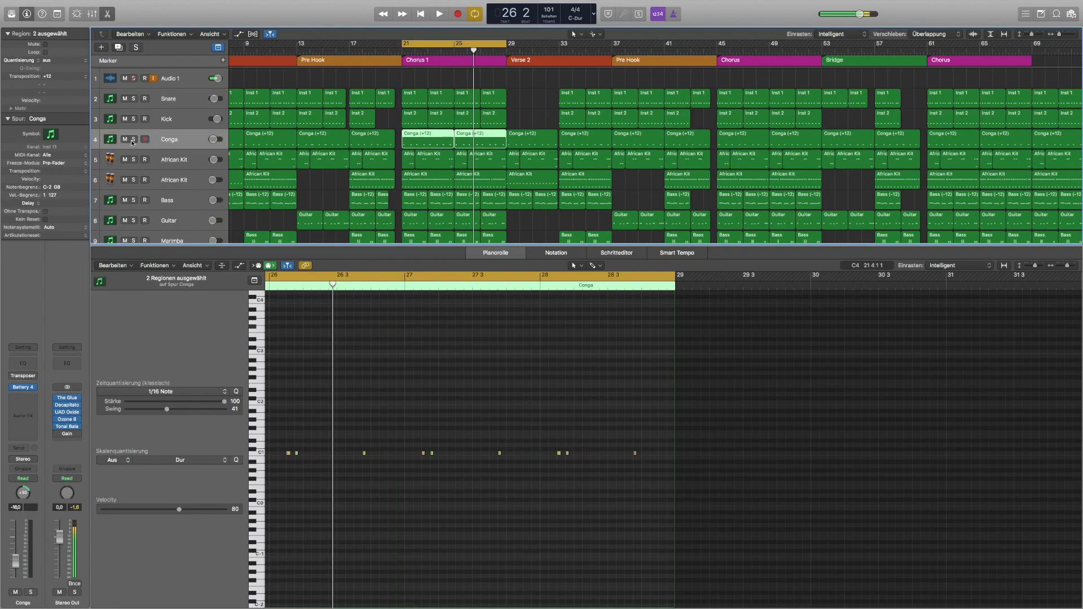
left_click(133, 139)
key("space")
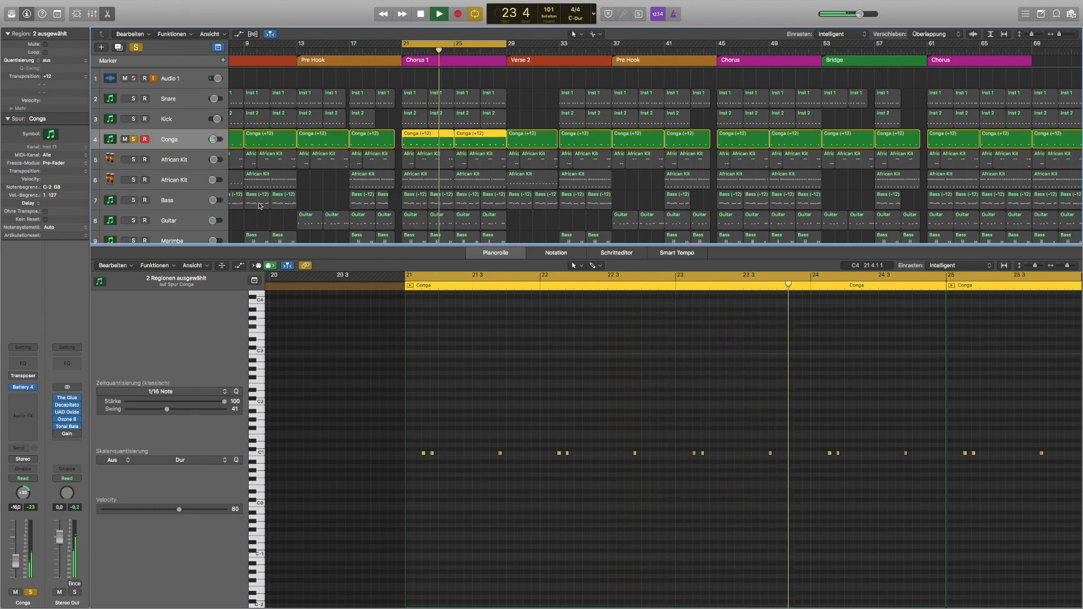
key("space")
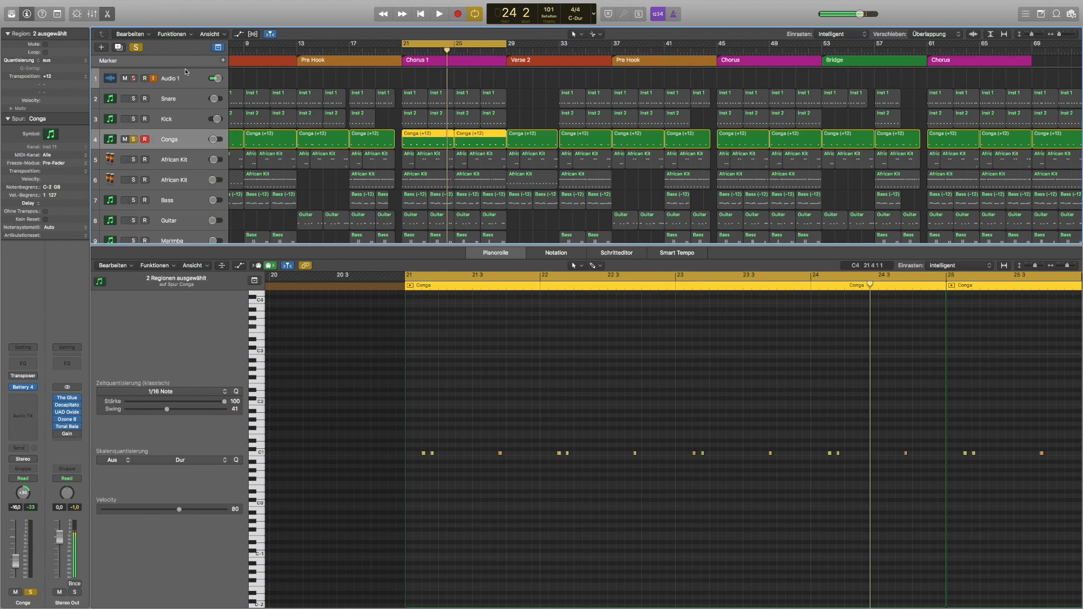
Add the Snare to the soloed Conga and listen to the two tracks together.
left_click(134, 99)
key("space")
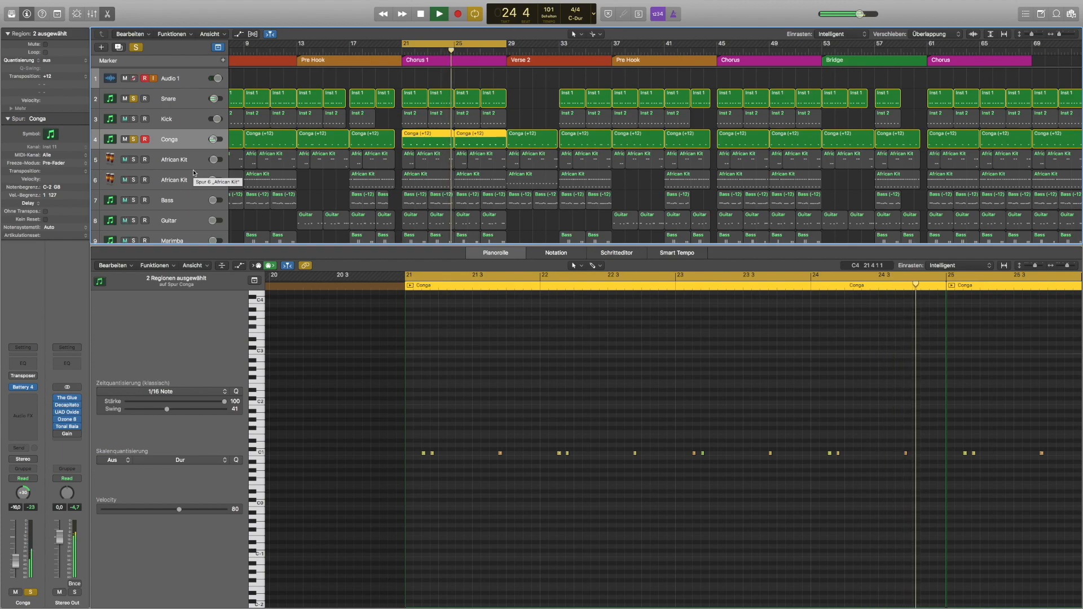
key("space")
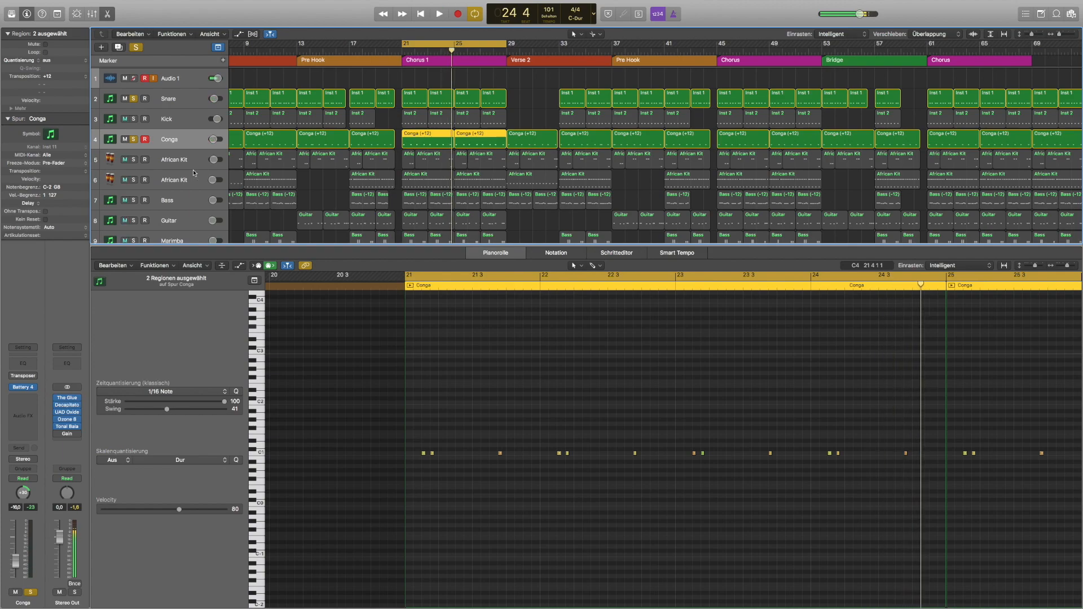
Solo the African Kit on track 5, select its Chorus 1 regions for note review, and play them with the Snare and Conga.
left_click(133, 160)
left_click_drag(398, 160, 482, 166)
scroll(611, 464, "right", 3)
scroll(611, 465, "left", 1)
scroll(612, 465, "down", 1)
scroll(611, 464, "up", 1)
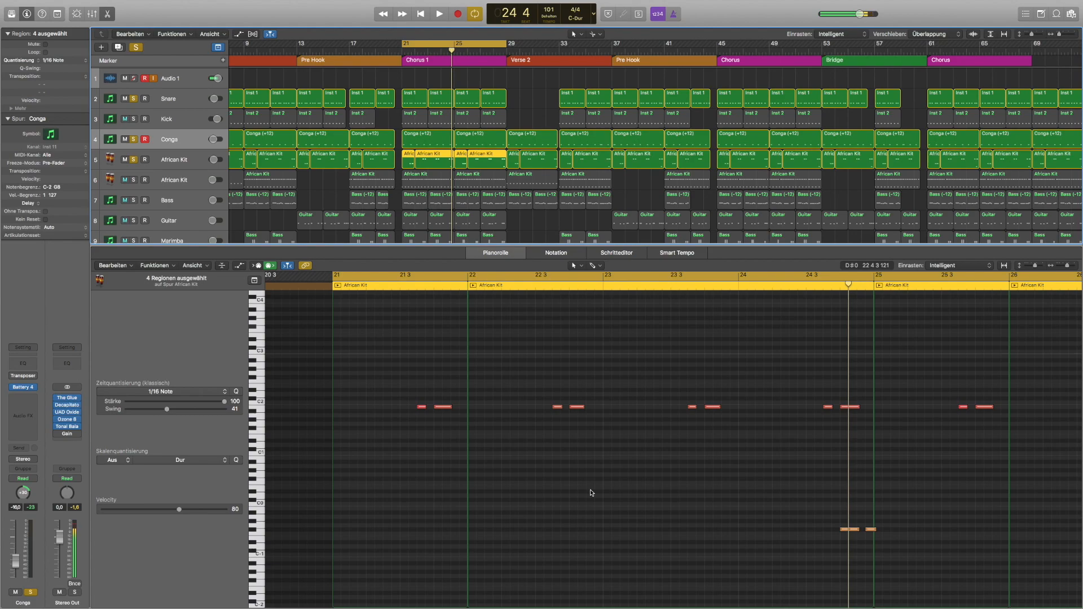
scroll(592, 494, "right", 4)
scroll(594, 494, "left", 3)
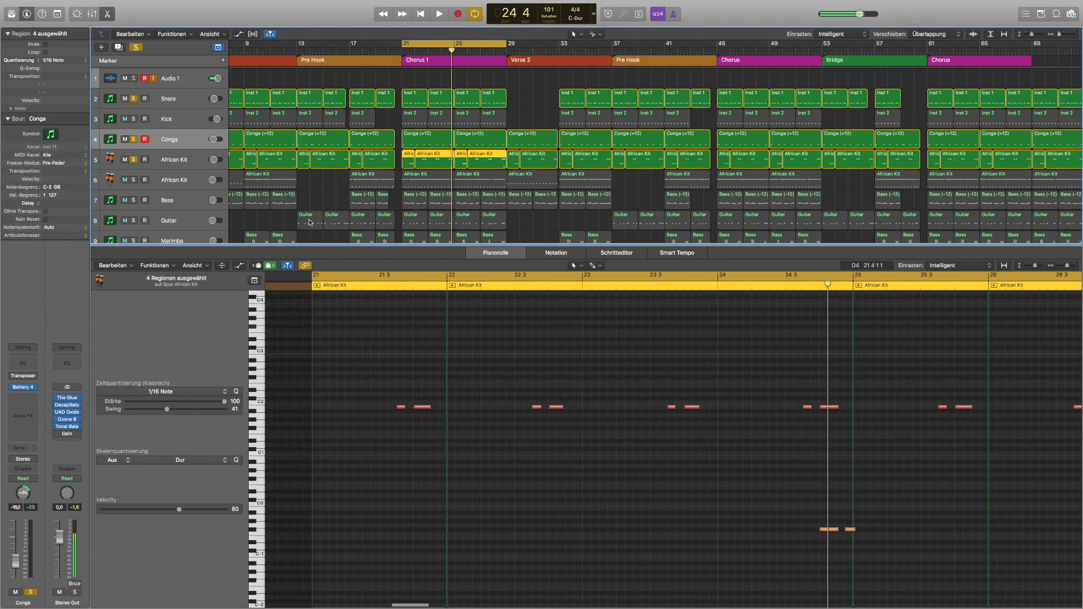
key("space")
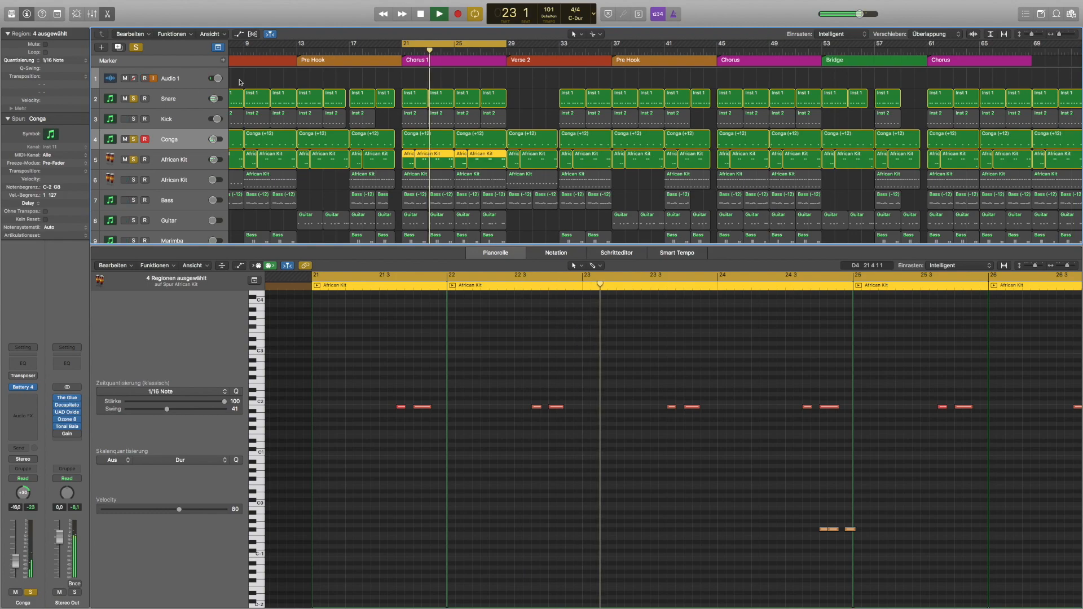
scroll(589, 441, "right", 4)
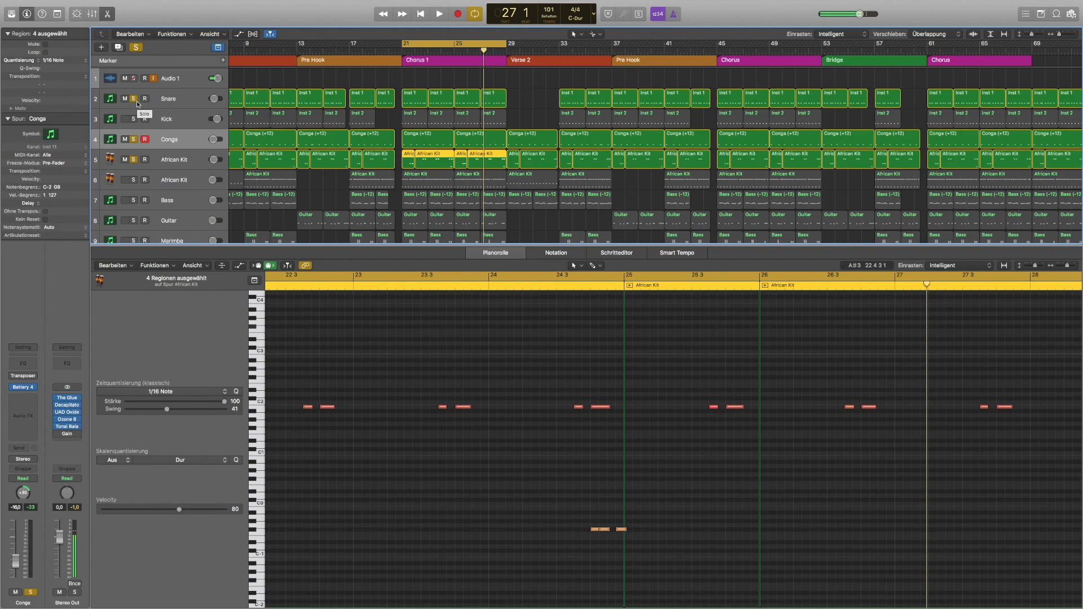
Solo the African Kit on track 6, show its Chorus 1 regions in the piano roll, and listen to the combined percussion.
left_click(158, 161)
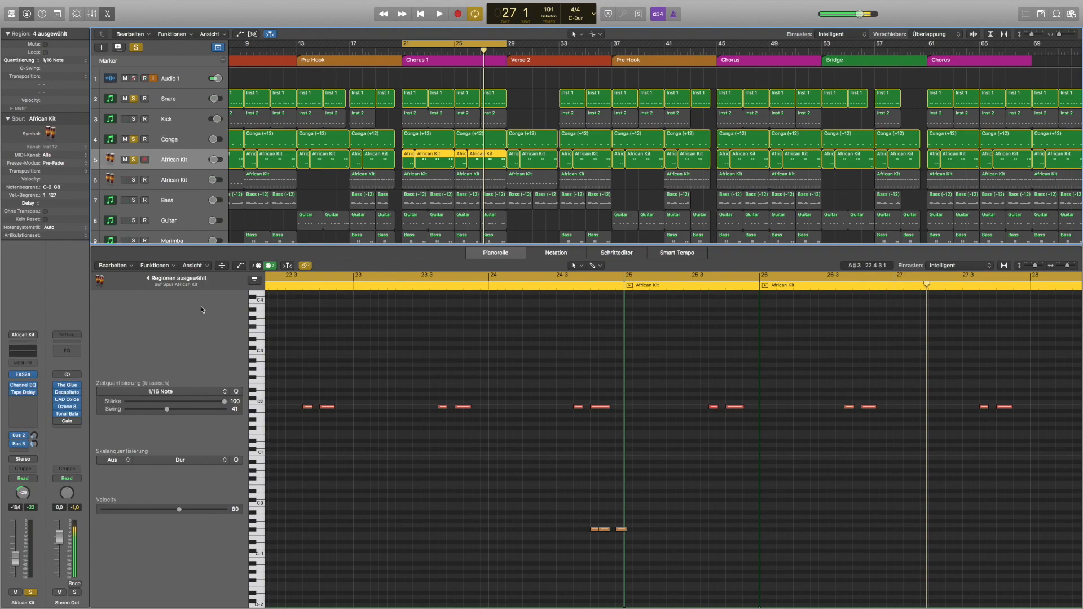
left_click(174, 181)
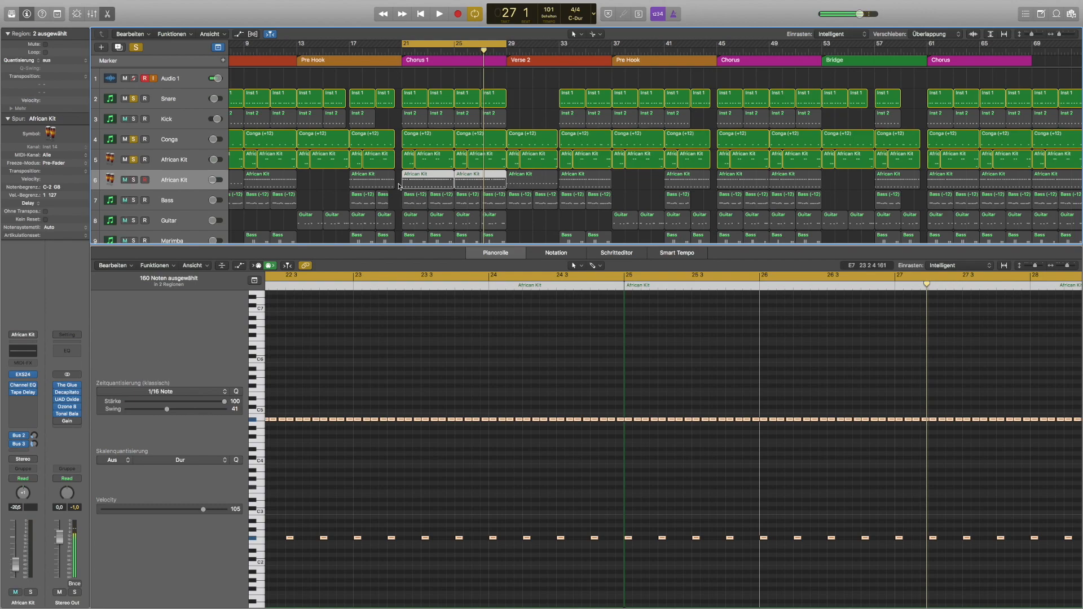
left_click(401, 186)
left_click_drag(399, 188, 476, 189)
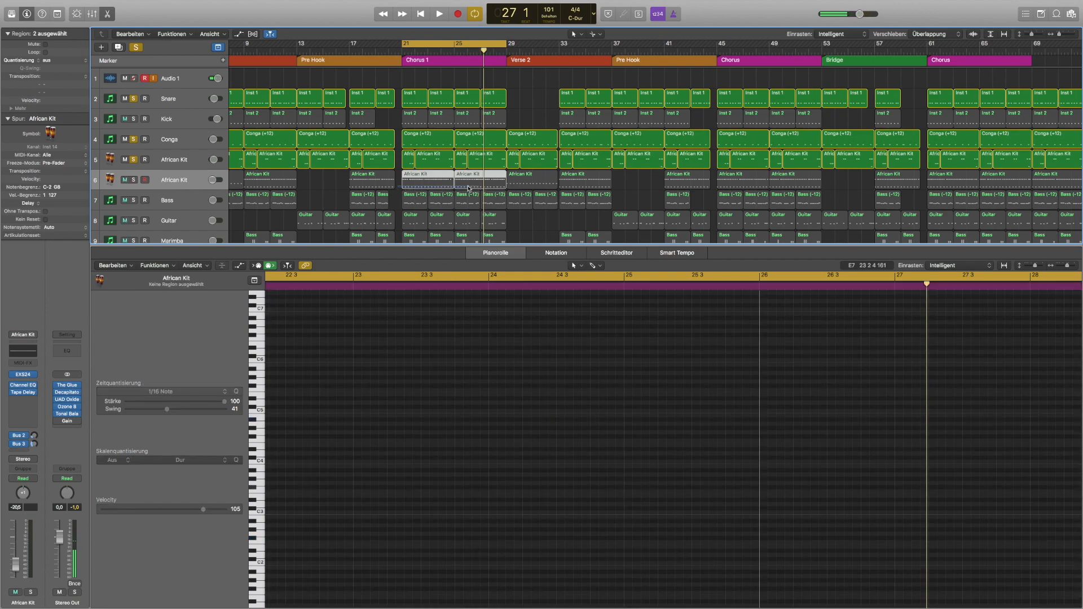
left_click(134, 180)
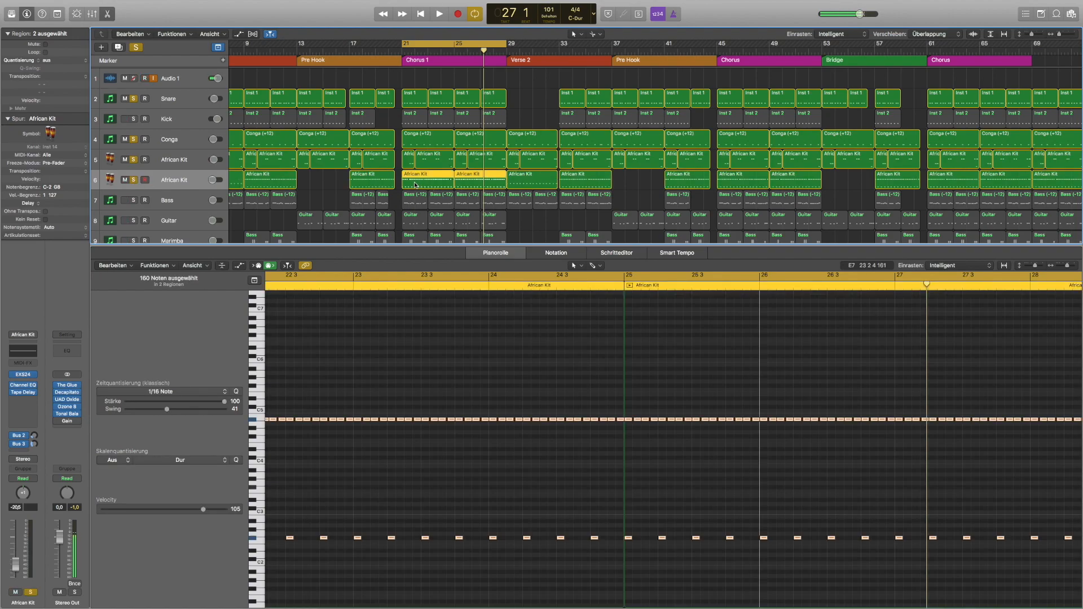
key("p")
key("p")
key("space")
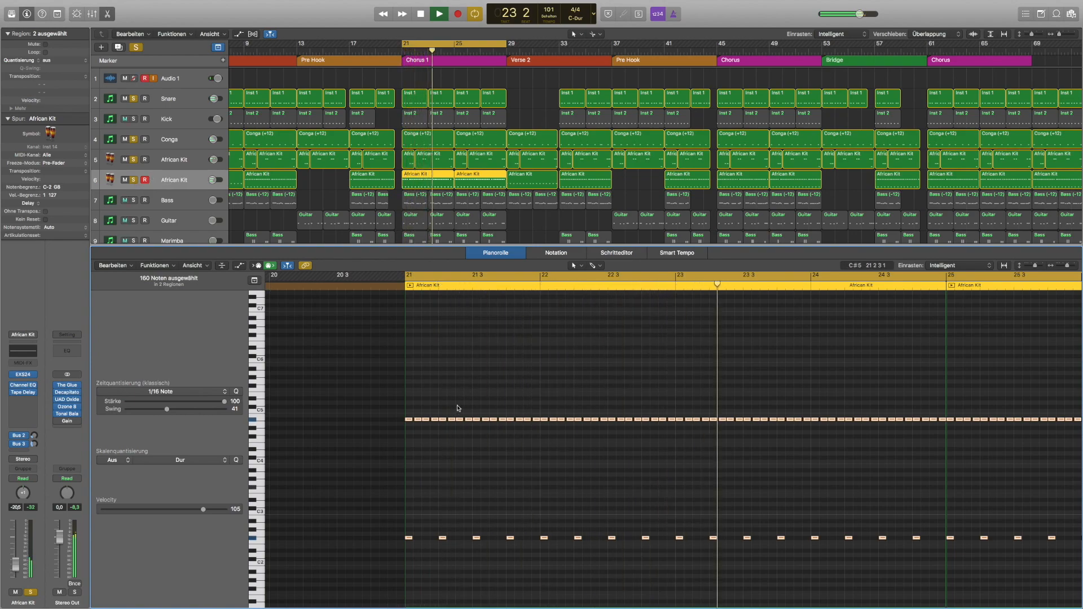
left_click(478, 376)
key("space")
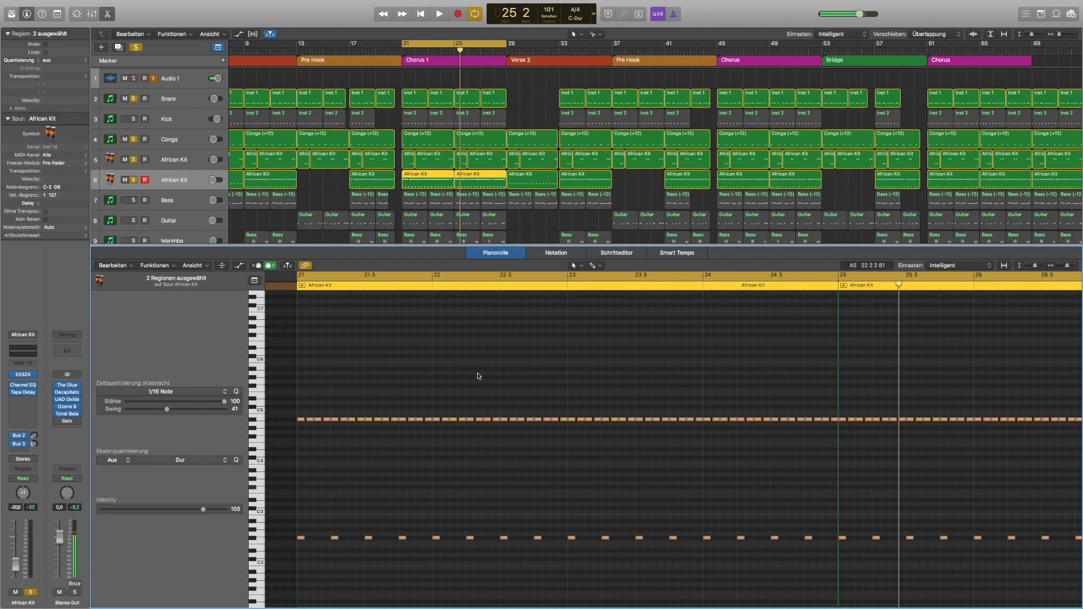
Select all notes in track 6's Chorus 1 regions, audition the 1/16 quantization with swing 0, and set the swing to 49.
scroll(477, 376, "left", 3)
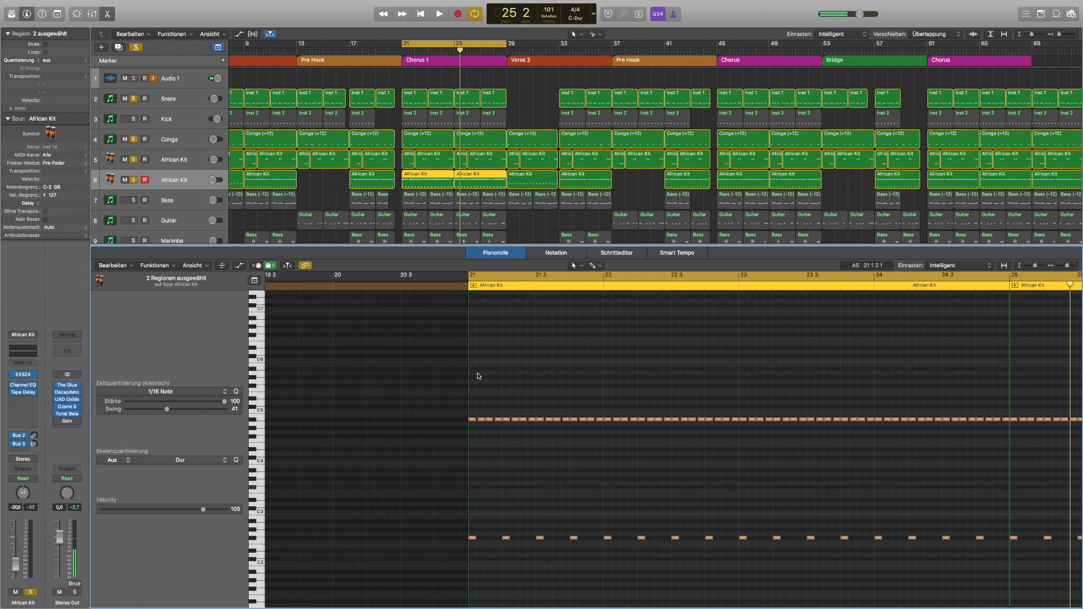
key("super+a")
key("space")
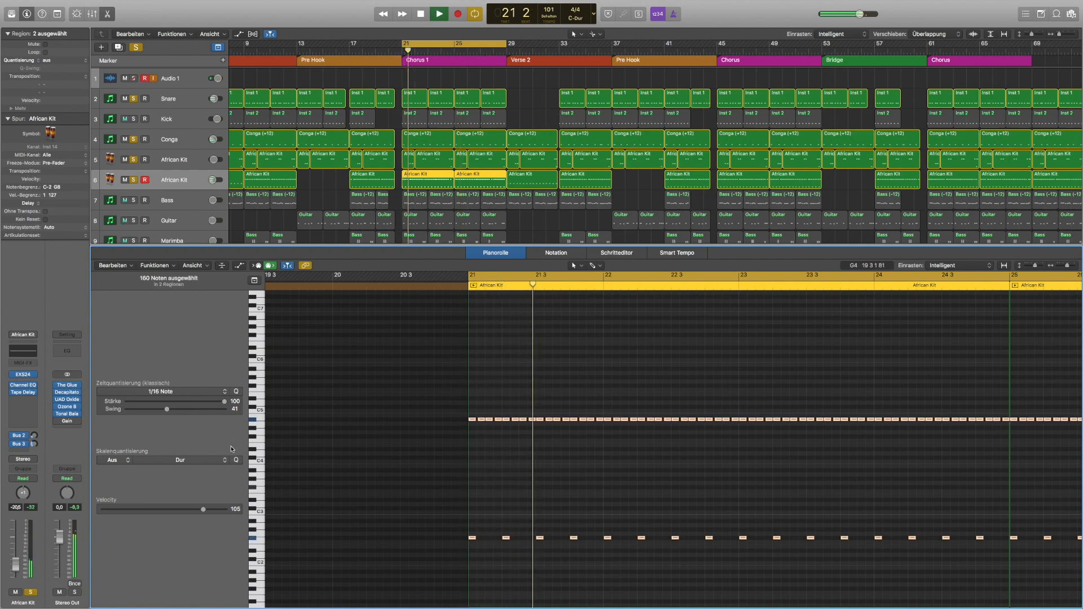
left_click_drag(166, 409, 83, 408)
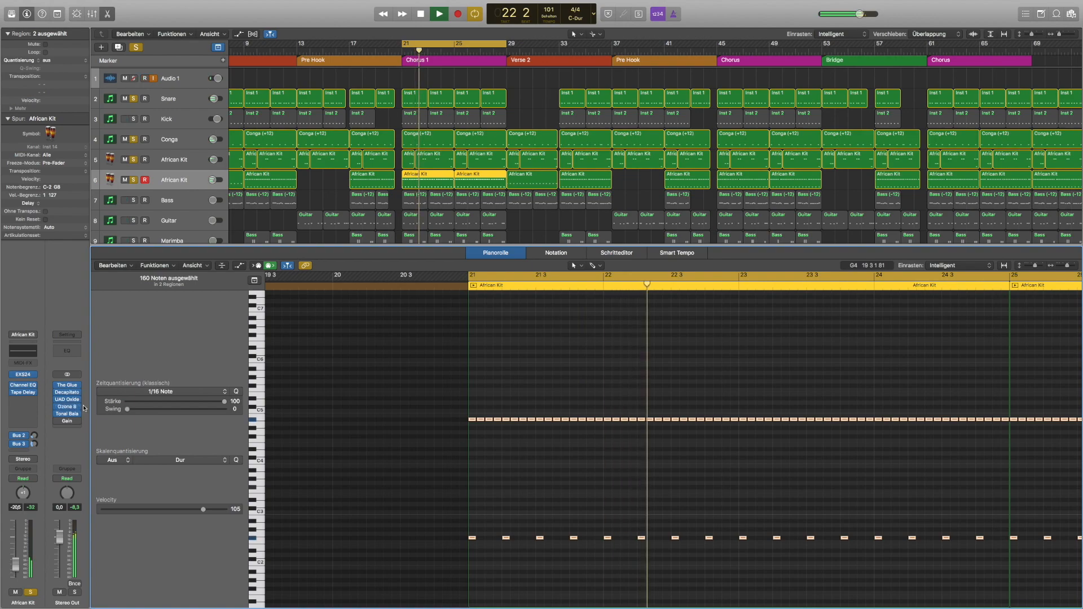
left_click_drag(127, 410, 175, 409)
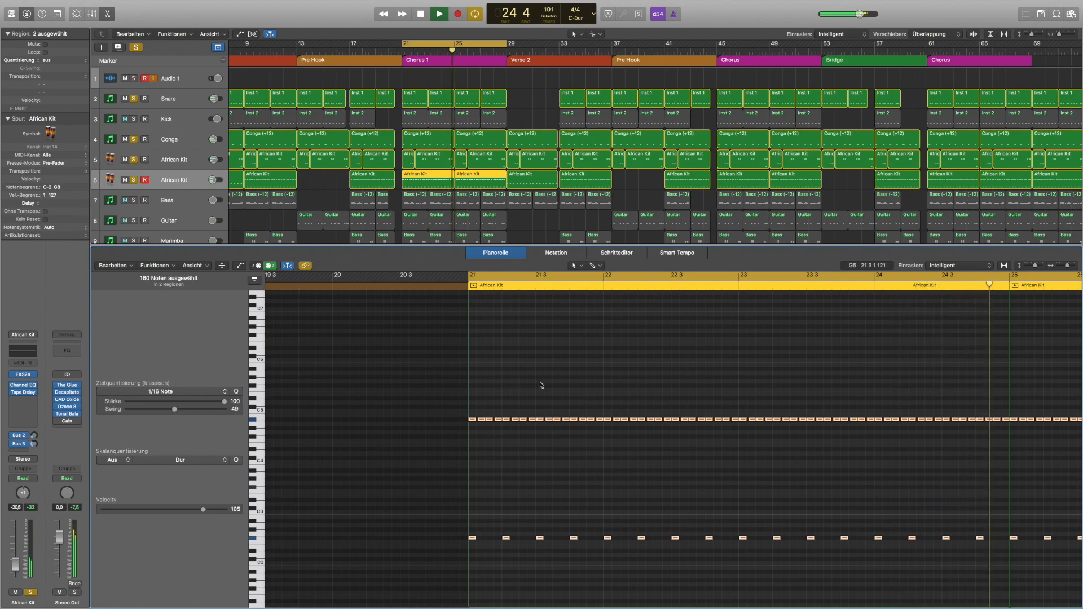
scroll(537, 382, "right", 3)
key("space")
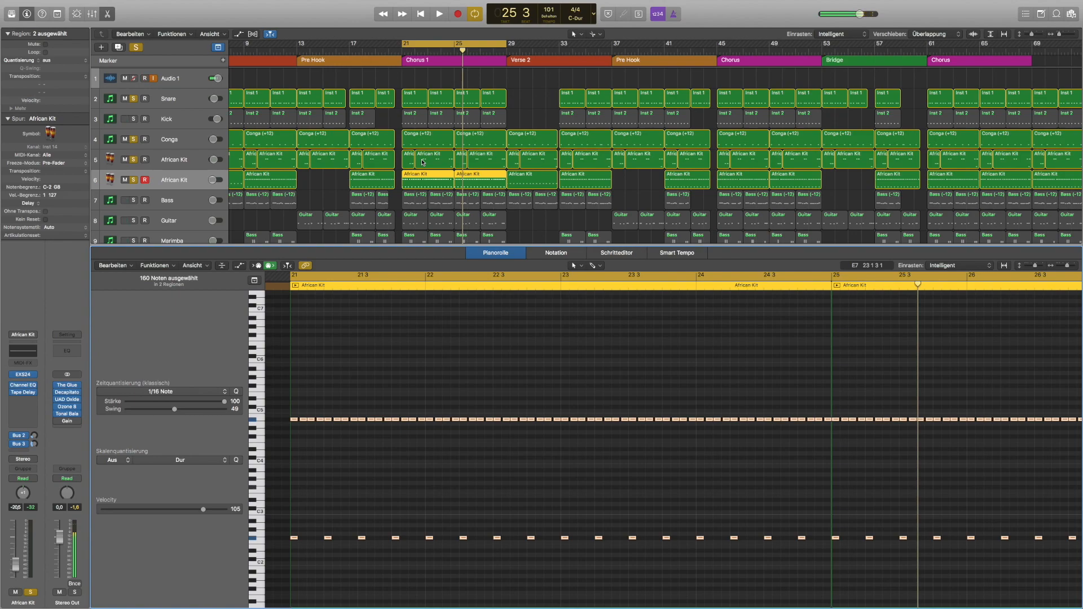
Add the Bass and the Kick to the soloed percussion and play Chorus 1.
left_click(133, 200)
key("space")
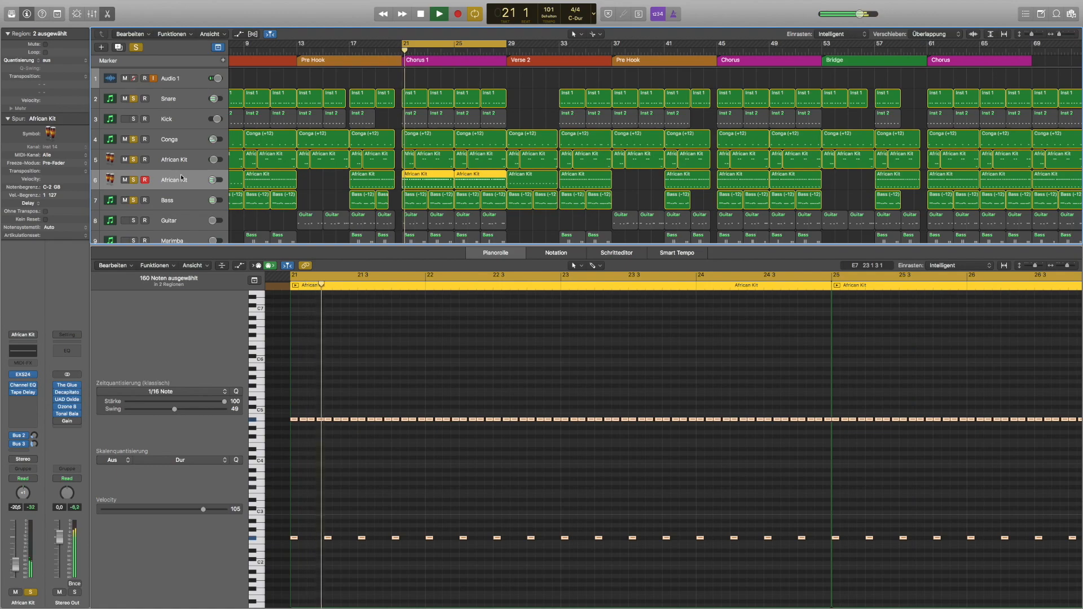
scroll(158, 146, "down", 1)
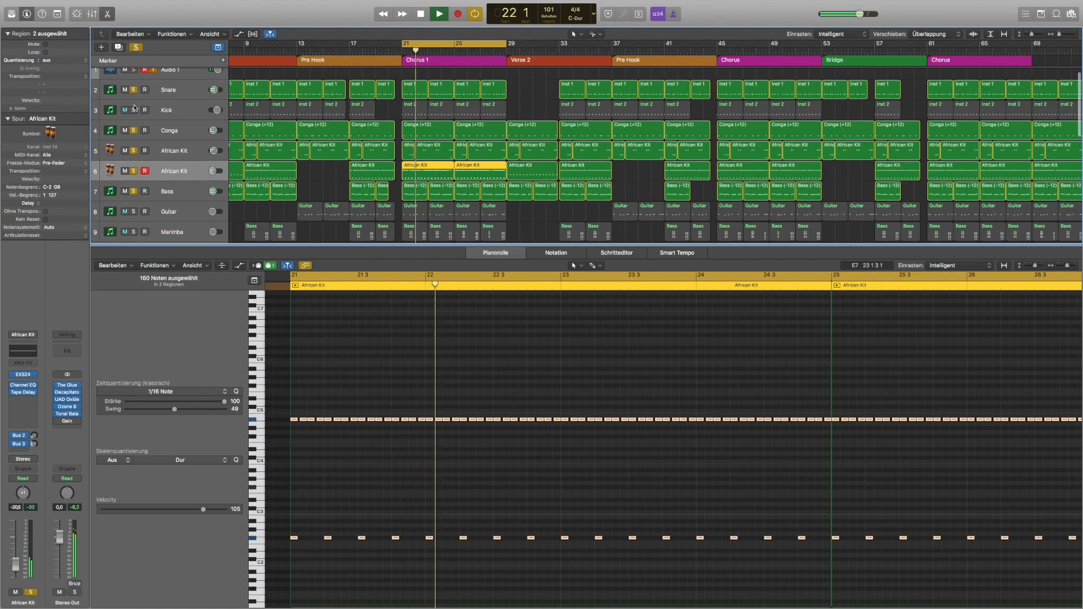
left_click(134, 111)
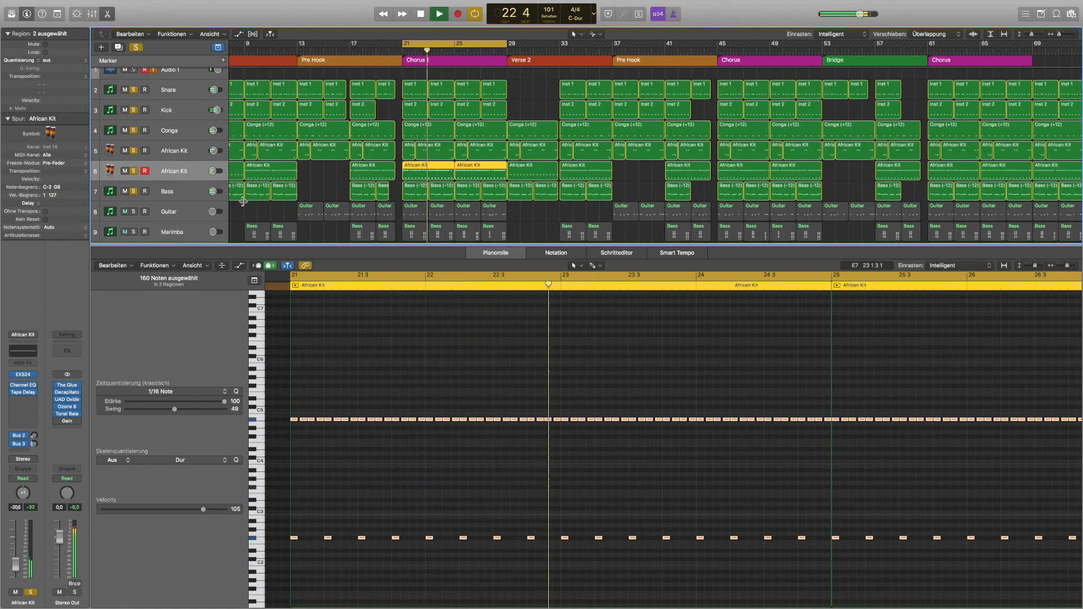
Select the Bass track's Chorus 1 regions, listen to them, and examine their notes in the piano roll.
left_click(177, 197)
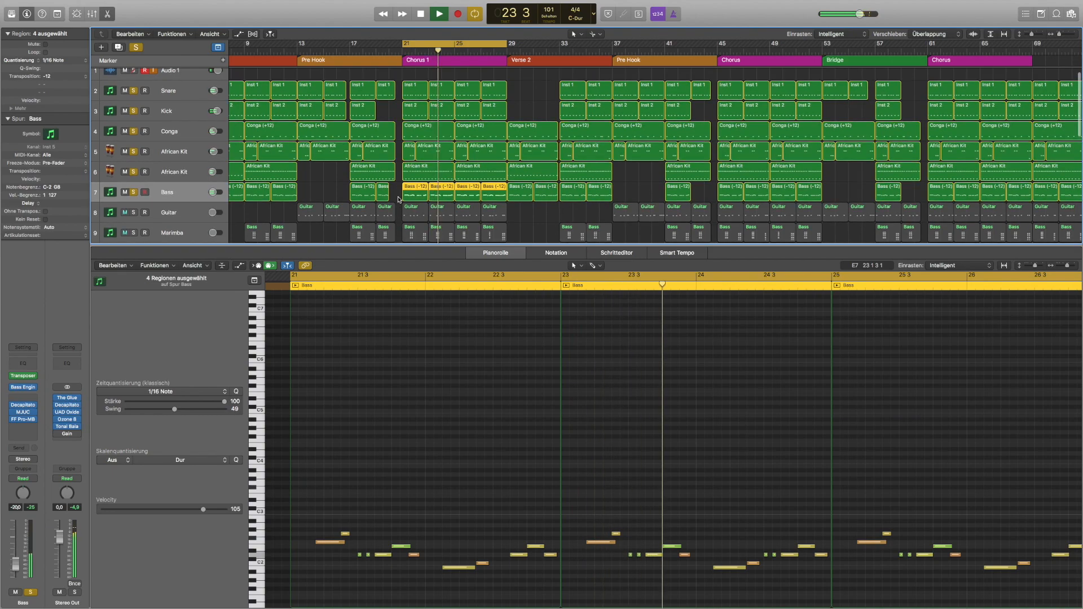
scroll(475, 386, "down", 2)
scroll(476, 385, "down", 4)
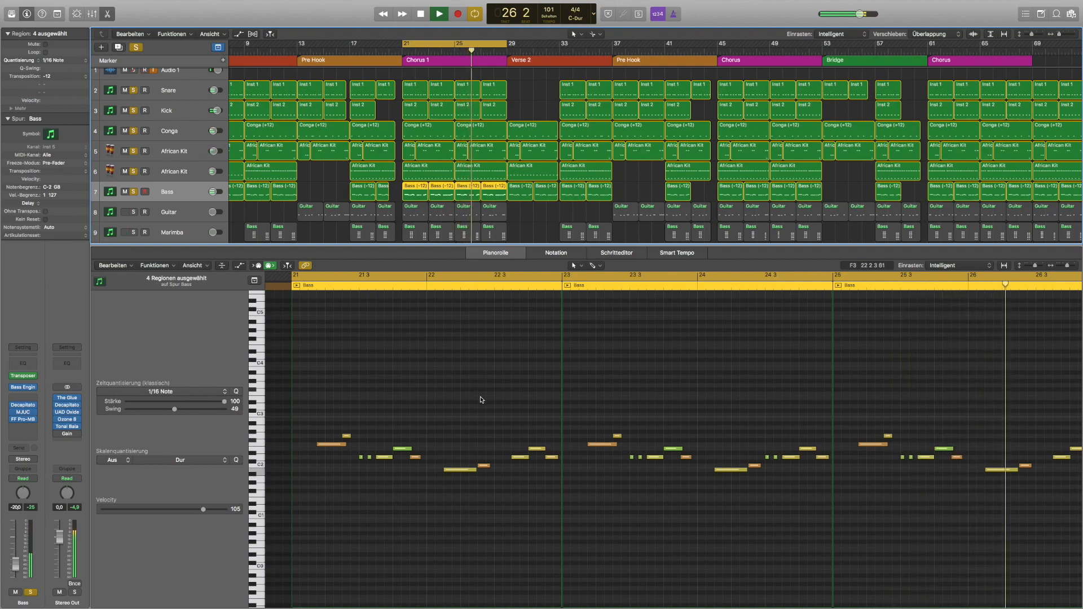
key("space")
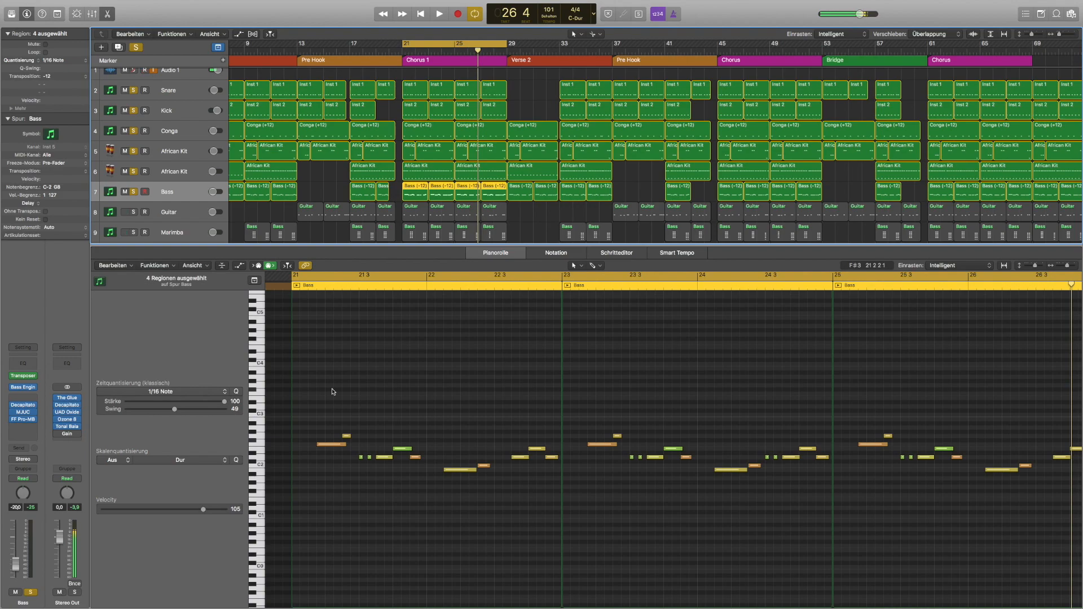
left_click(407, 397)
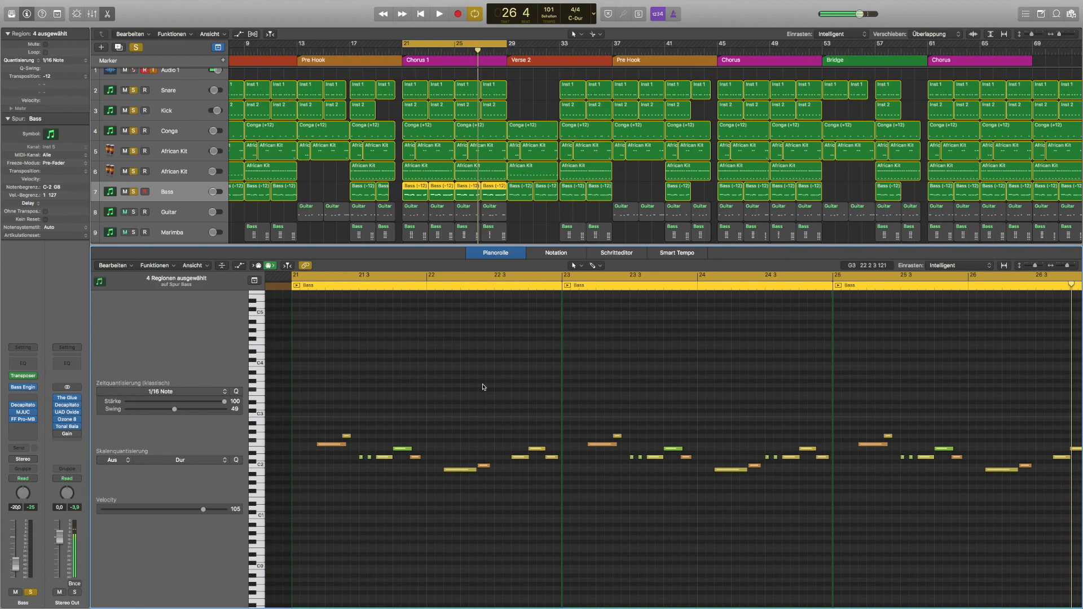
scroll(367, 435, "left", 2)
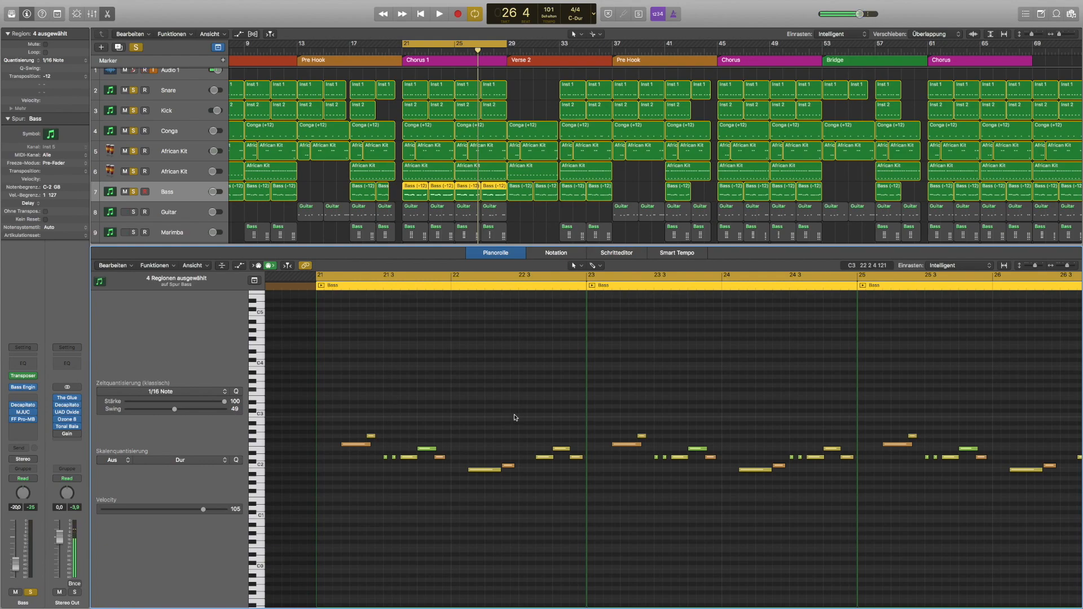
Show the mixer, clear all solos, and mute the Snare through Bass tracks.
key("x")
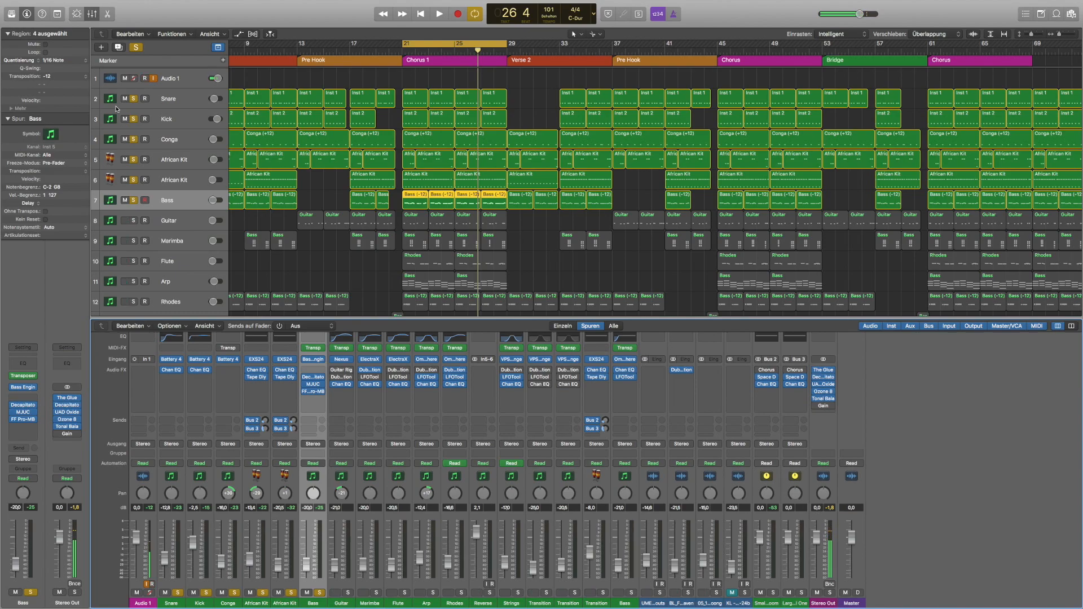
left_click(134, 99, "alt")
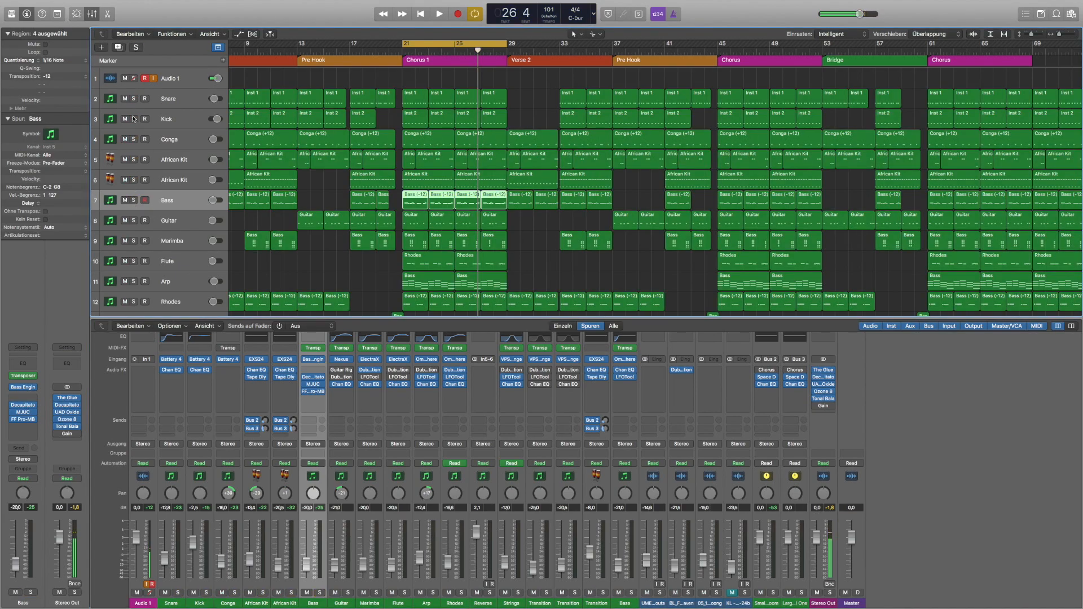
left_click_drag(125, 100, 125, 201)
scroll(153, 204, "down", 3)
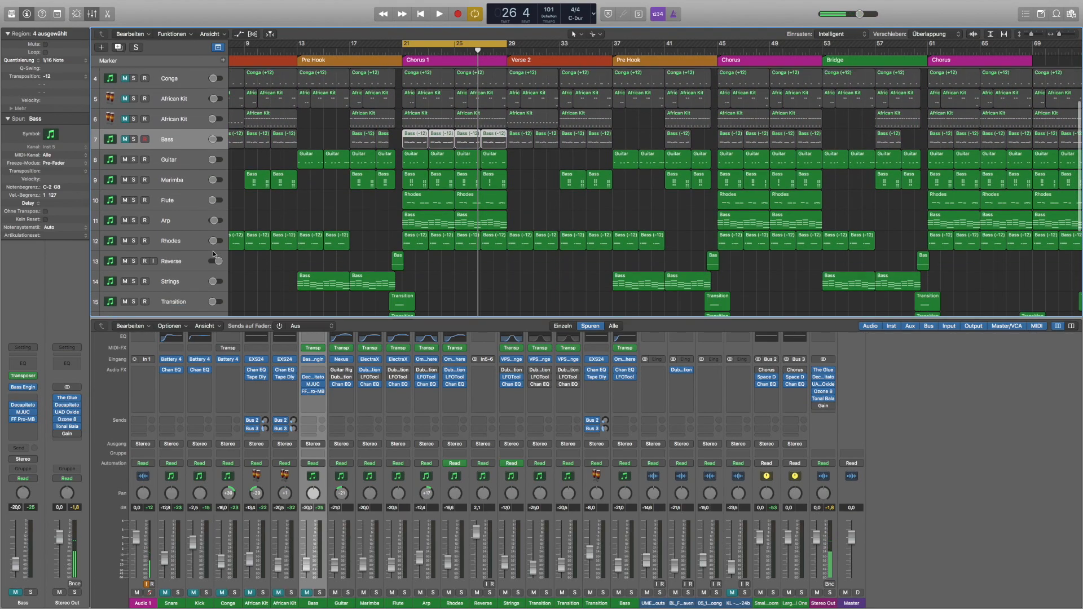
Solo the Arp on track 11, enlarge the track heights, and start playing Chorus 1.
left_click(175, 219)
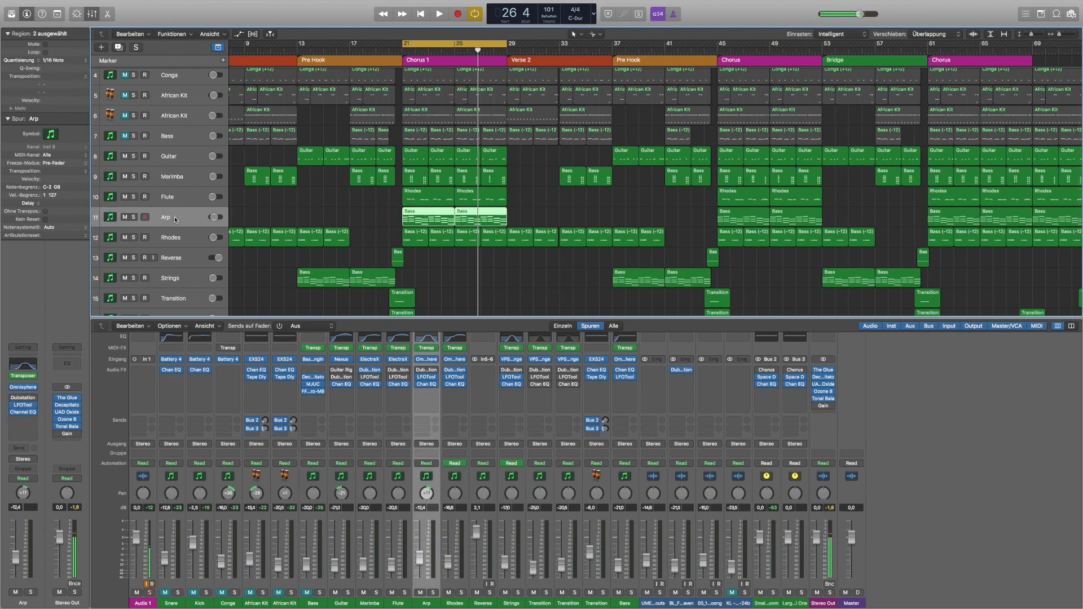
left_click(134, 217)
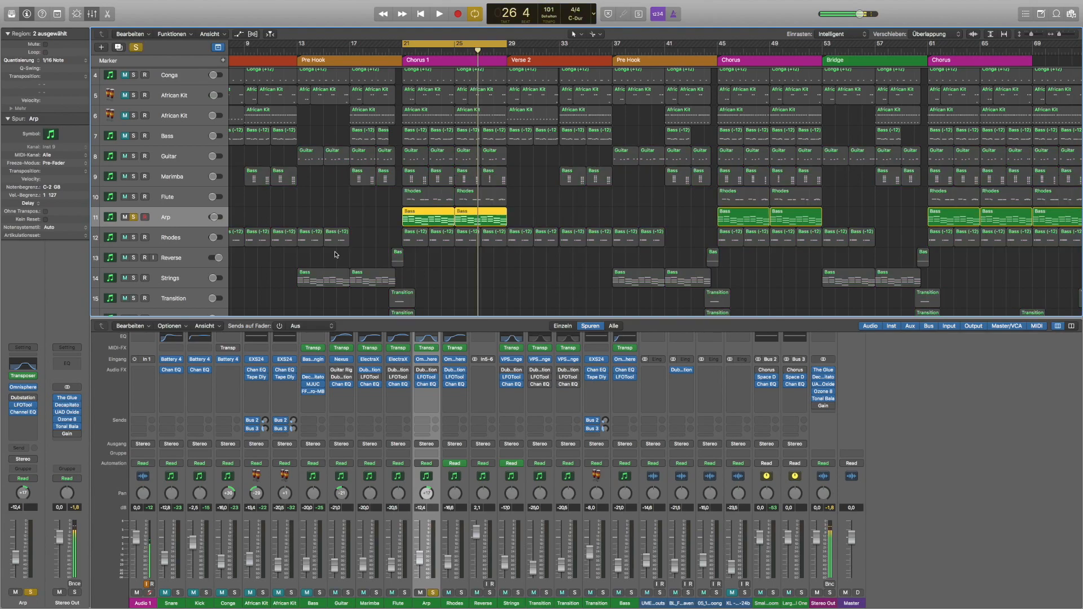
key("super+Down")
key("super+Down")
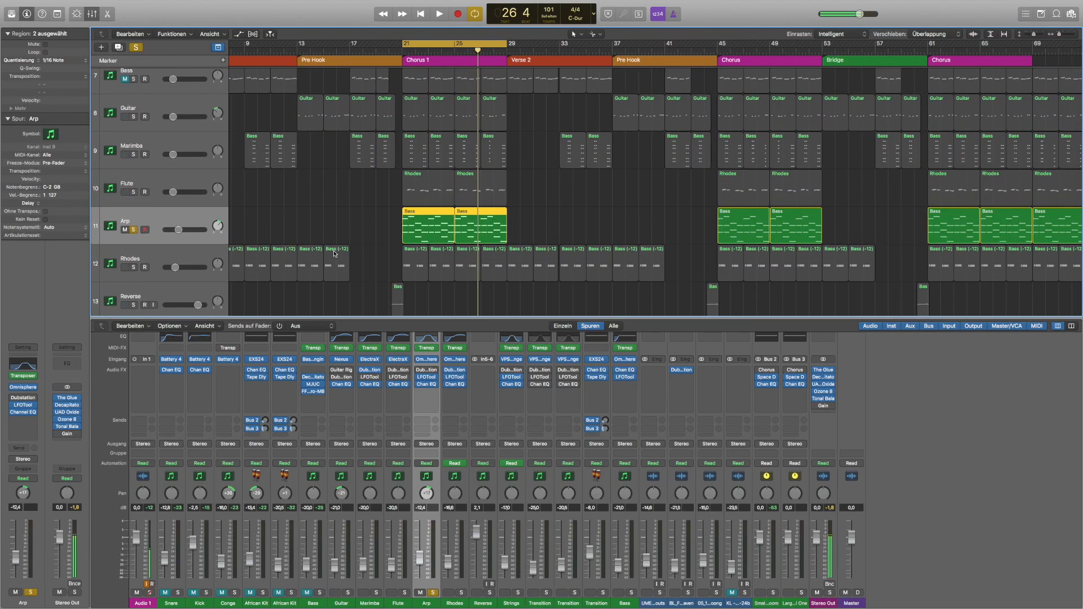
key("space")
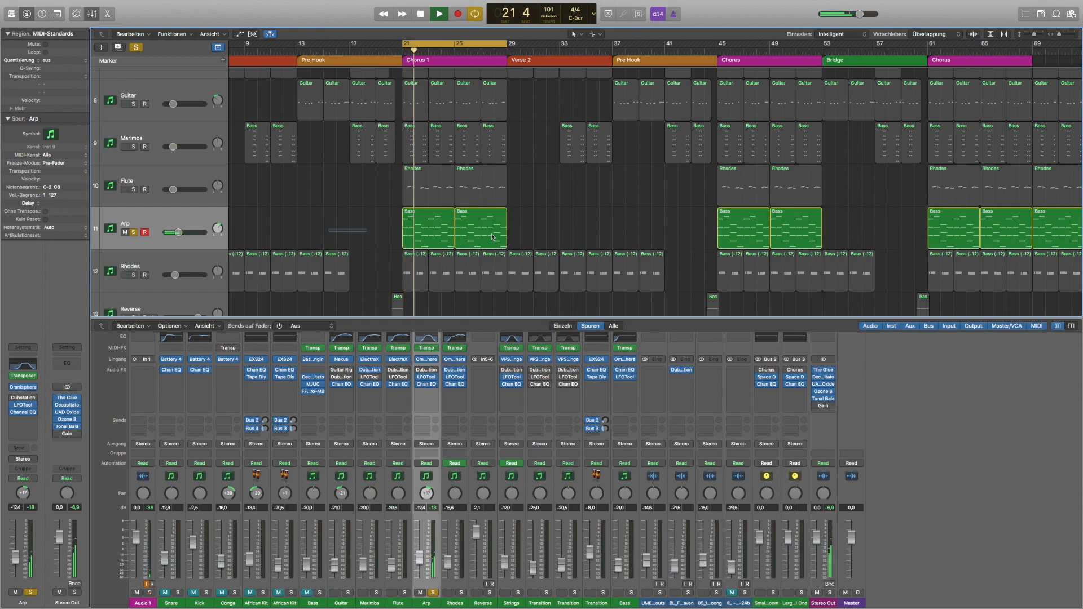
Select the Arp's two Chorus 1 regions, examine their chords in the piano roll, and replay them.
key("p")
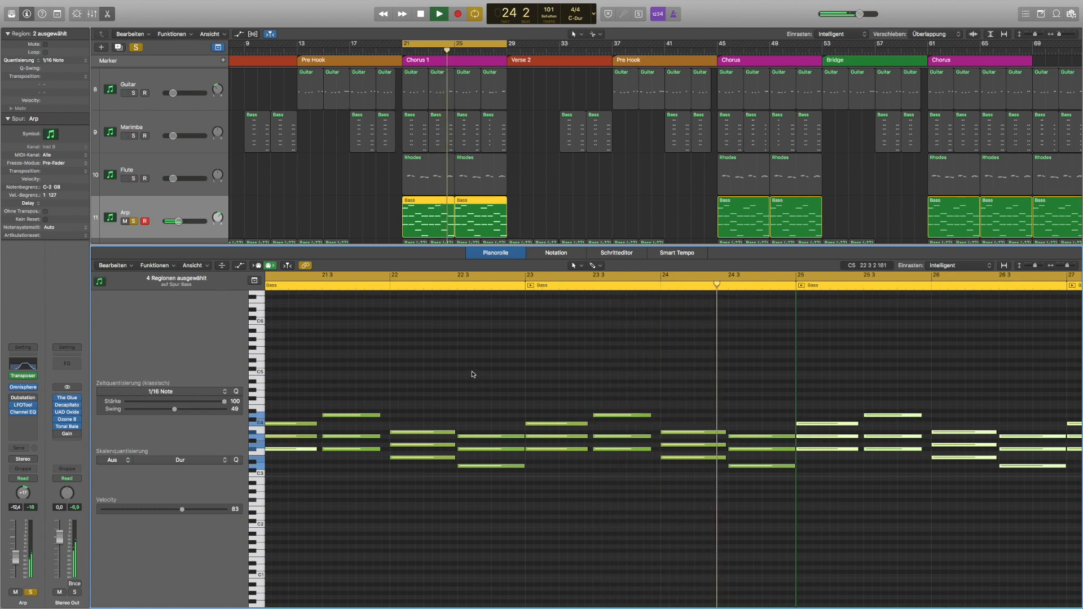
key("space")
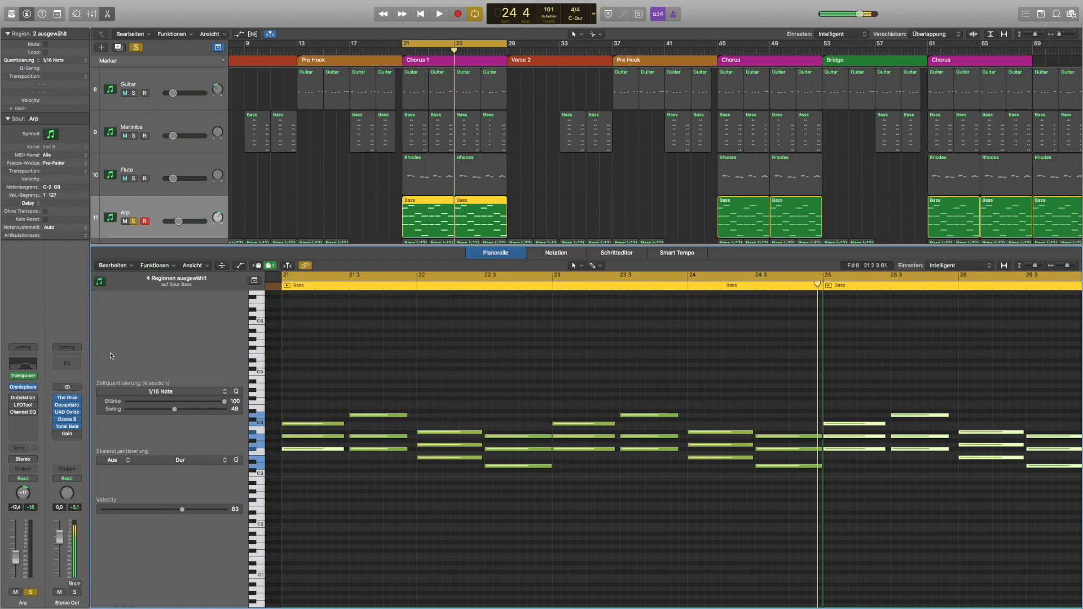
key("space")
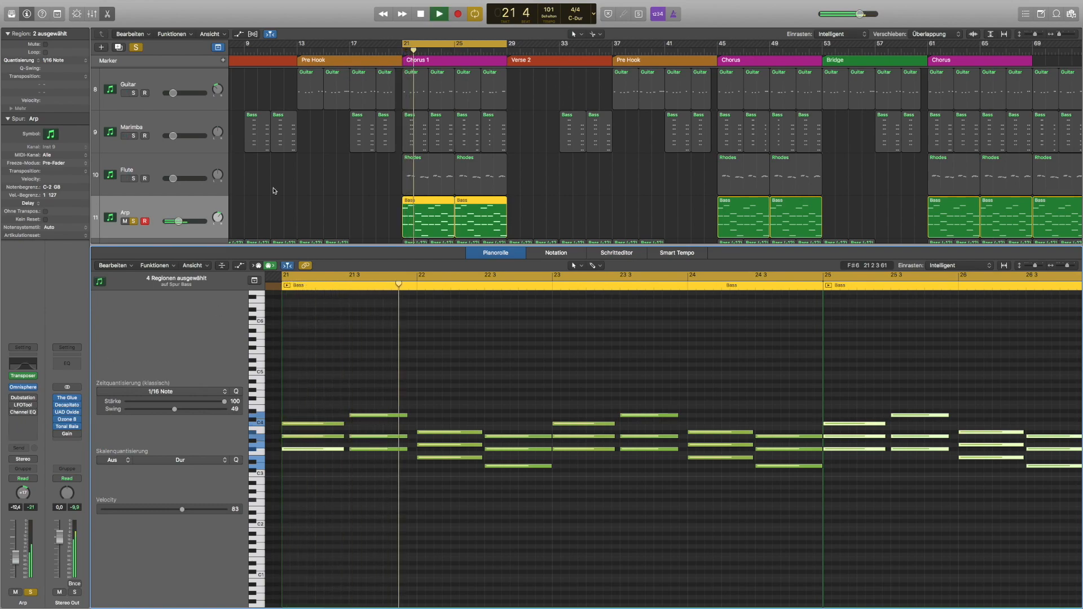
key("space")
key("space")
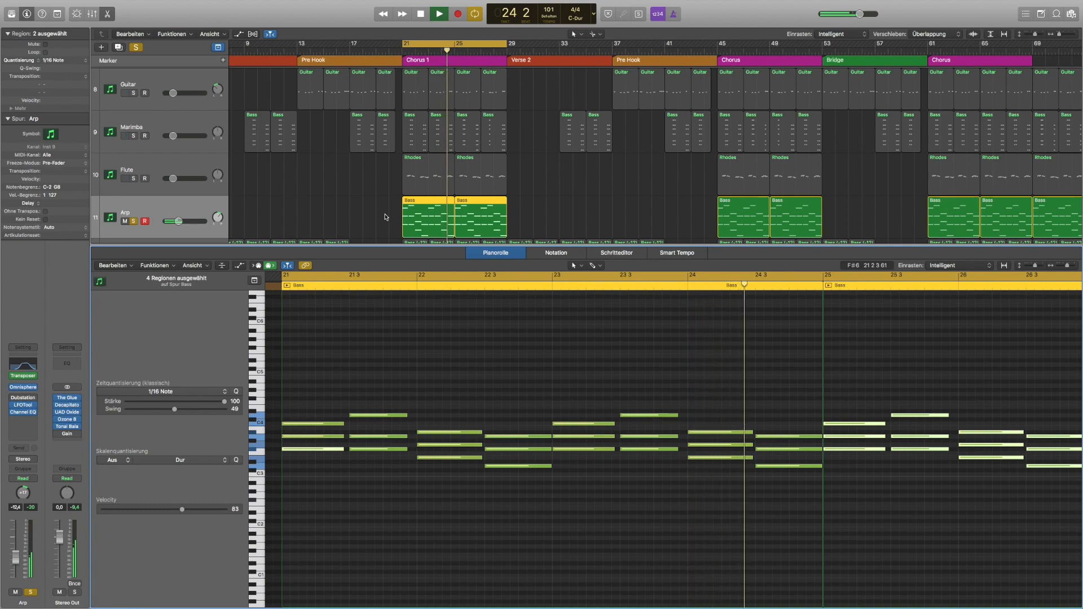
key("space")
Add the Rhodes to the solo and open its first two Chorus 1 regions in the piano roll.
key("x")
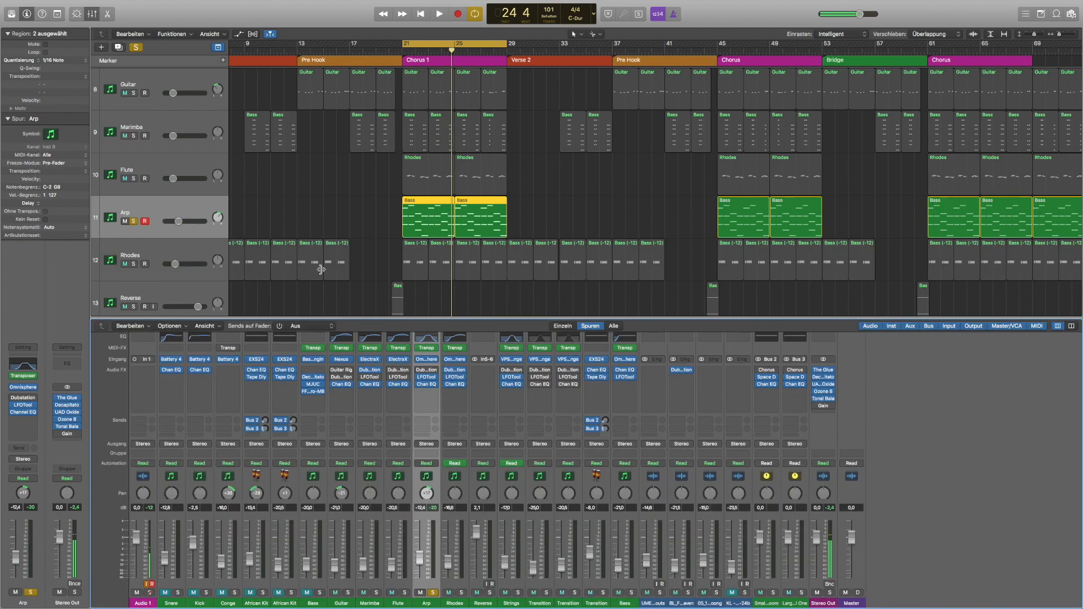
left_click(337, 275)
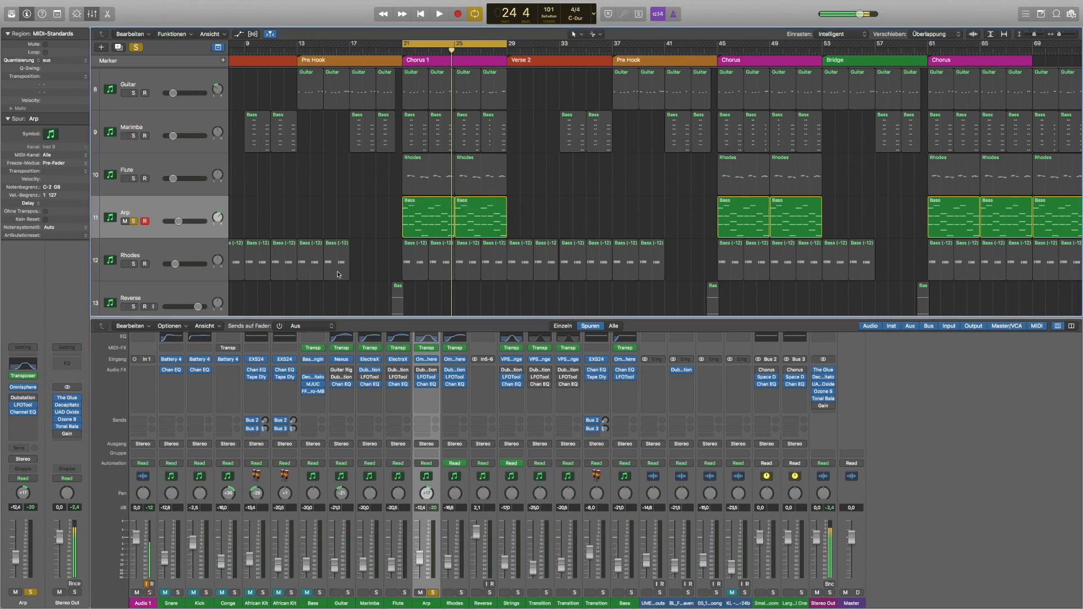
left_click(134, 263)
left_click(414, 264)
left_click(439, 265, "shift")
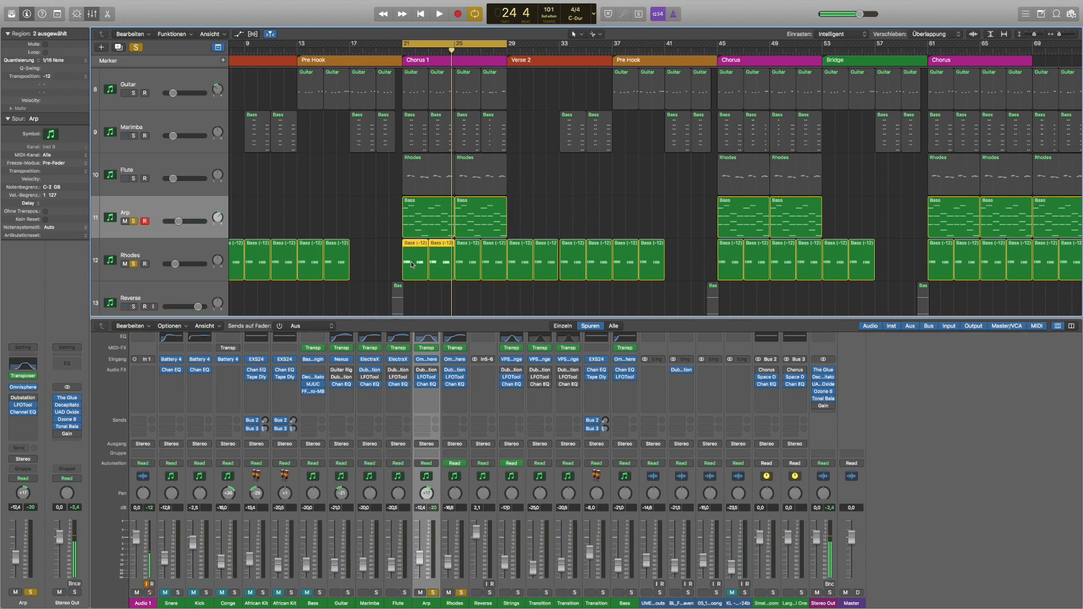
double_click(413, 265)
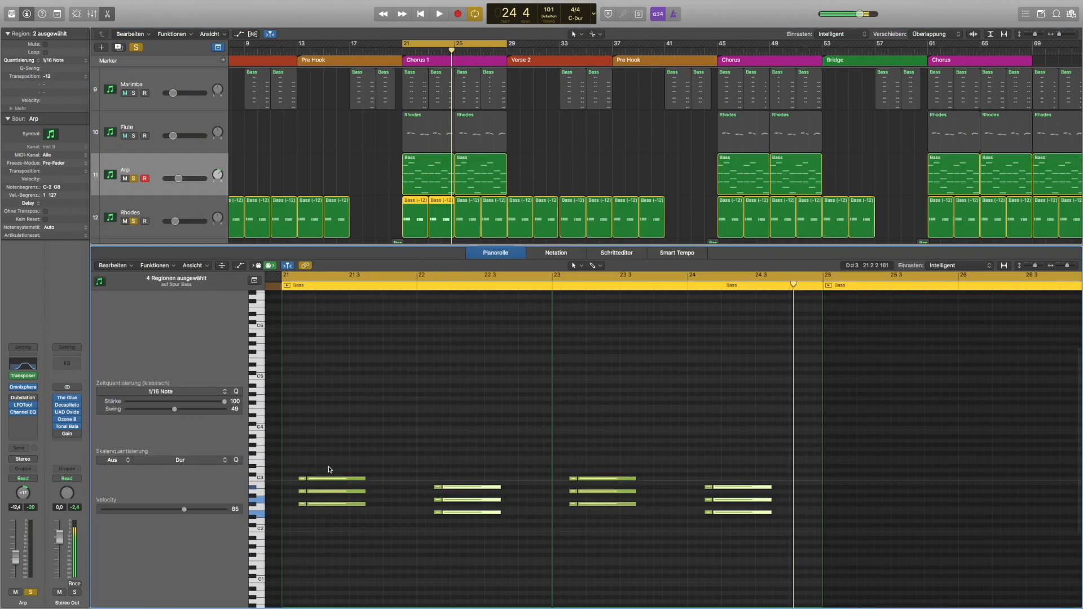
Examine the Rhodes chord pattern and play it together with the Arp.
scroll(327, 449, "down", 1)
scroll(338, 446, "left", 1)
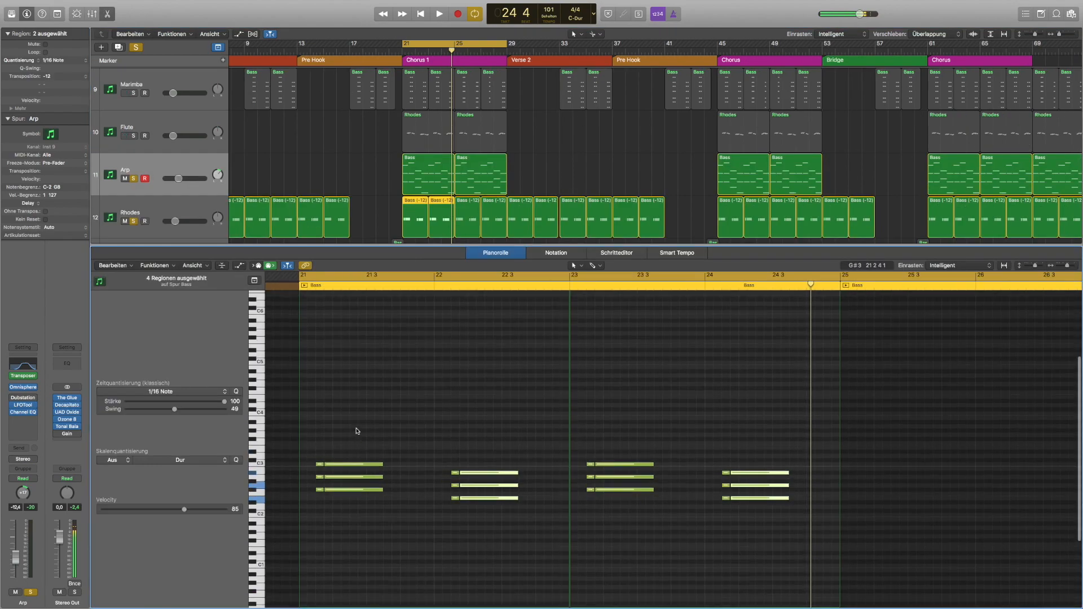
key("space")
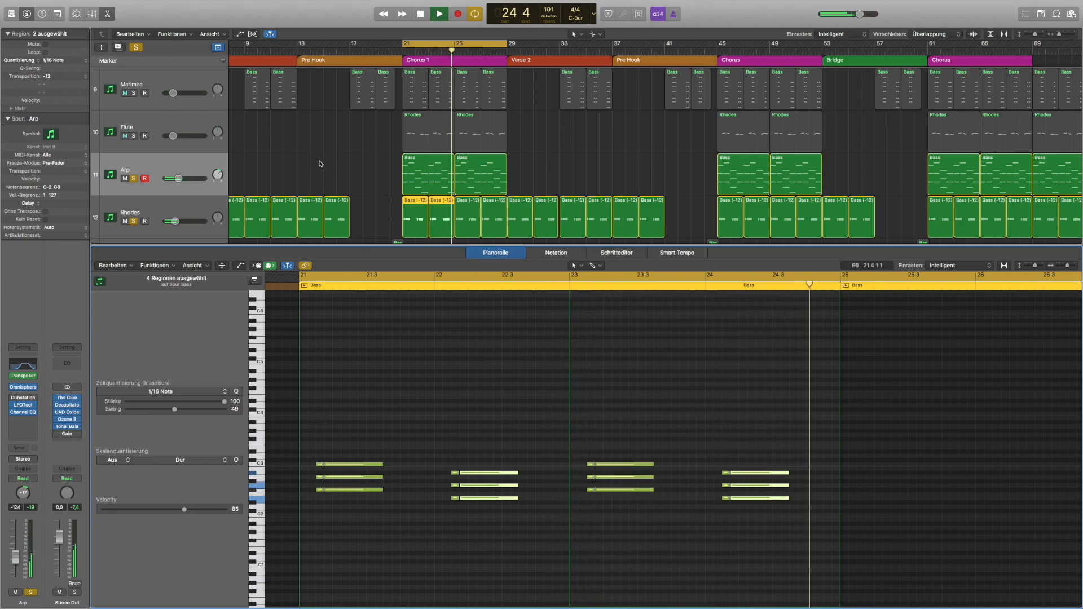
key("space")
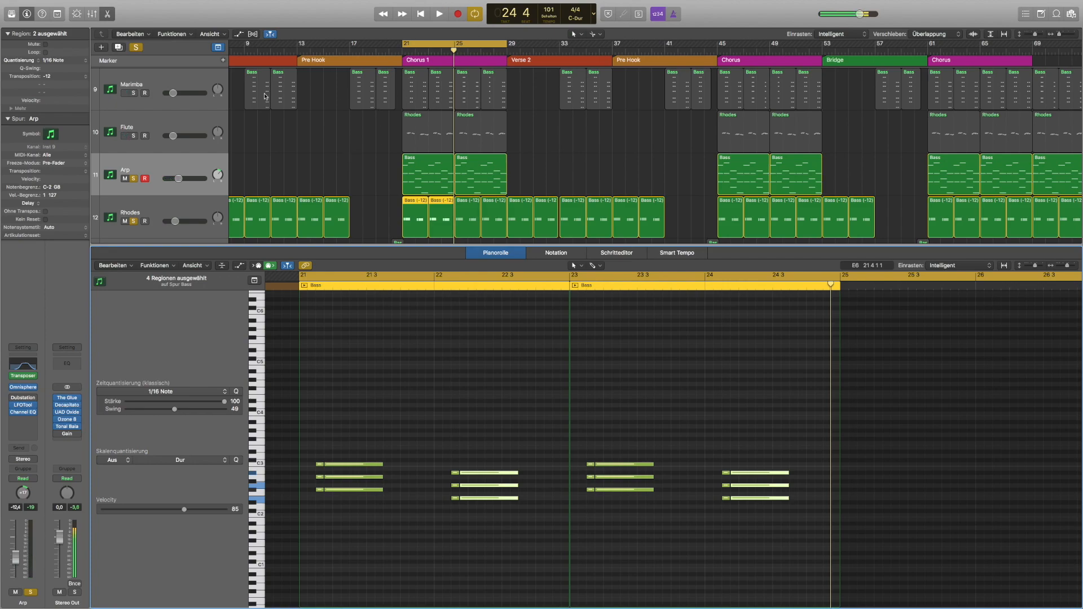
Add the Marimba to the solo, select its Chorus 1 regions, and play them with the Arp and Rhodes.
left_click(134, 94)
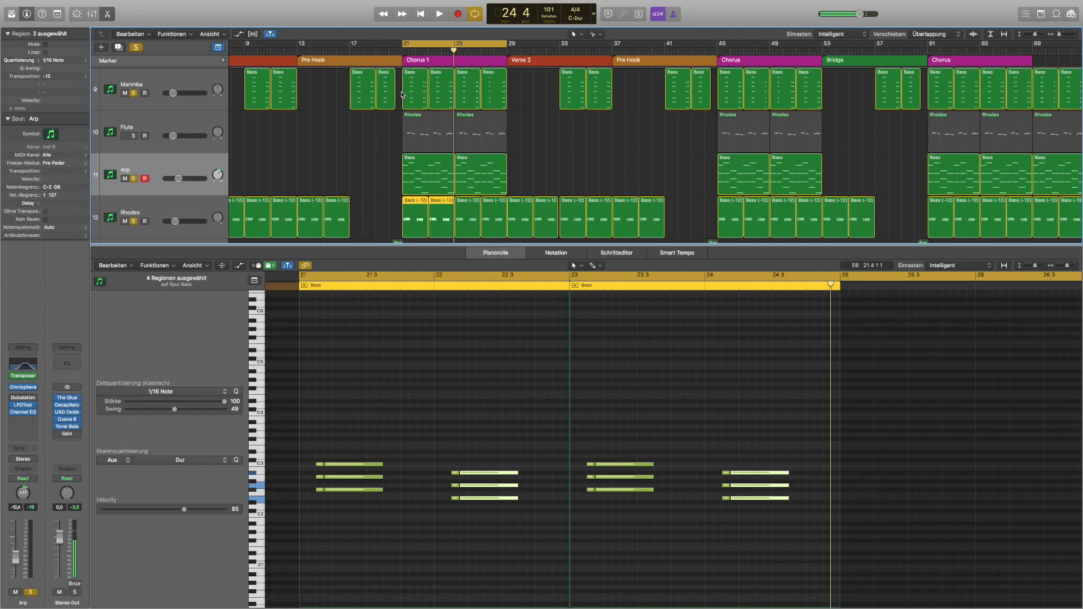
left_click_drag(399, 95, 510, 97)
key("space")
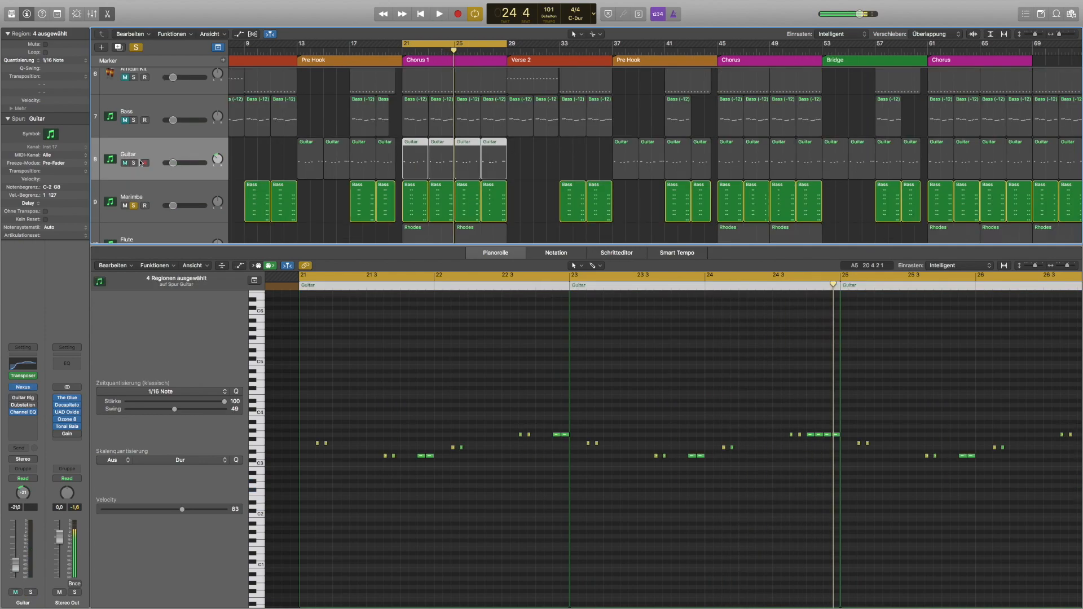
Add the Guitar to the solo, examine its Chorus 1 notes, and play it with the other melodic tracks.
left_click(134, 163)
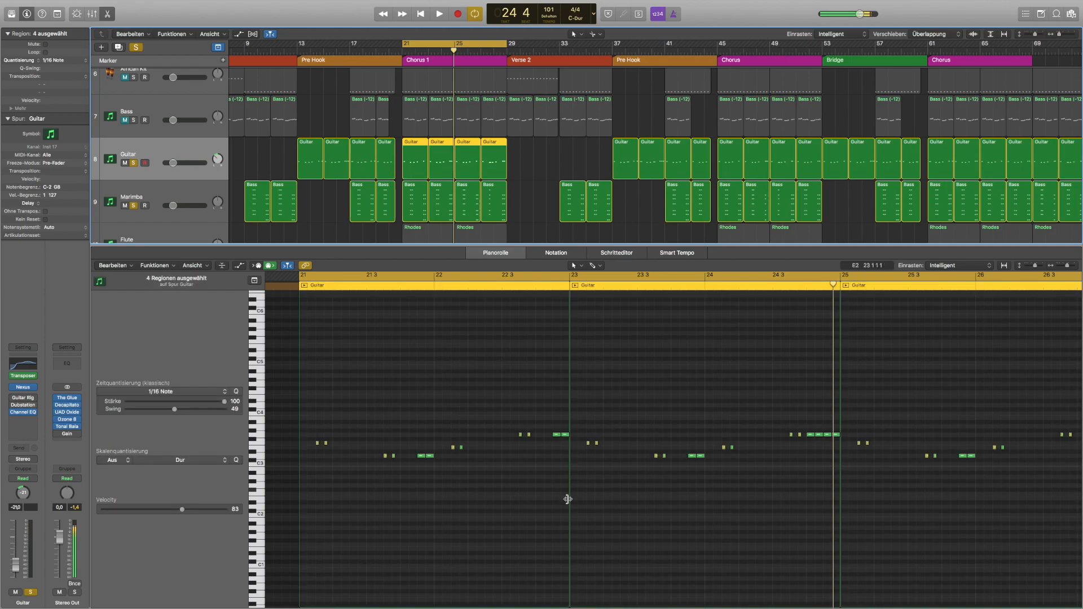
scroll(535, 508, "right", 2)
scroll(535, 507, "left", 2)
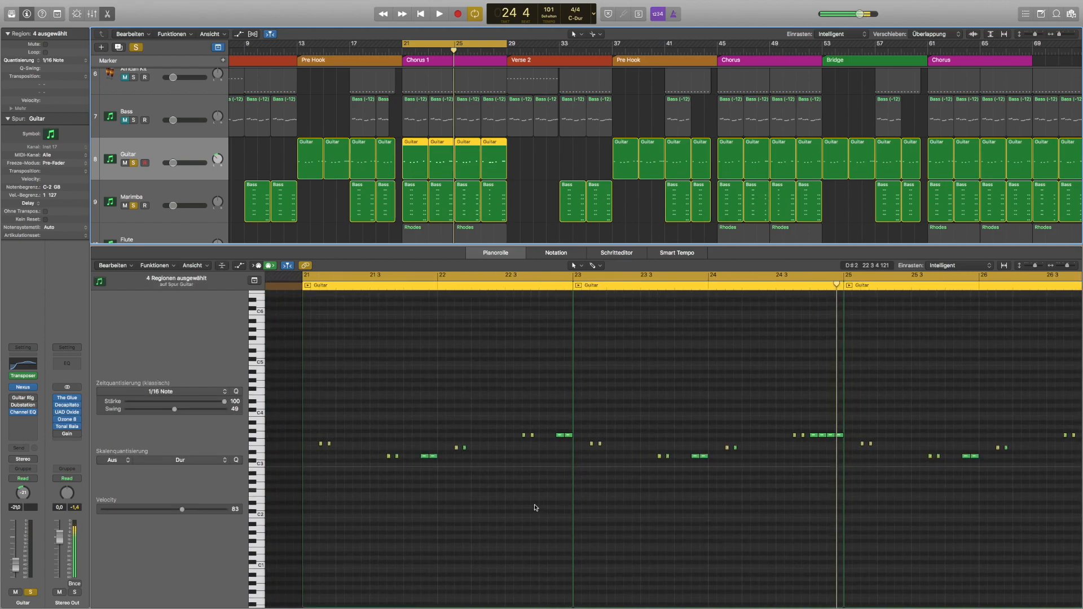
scroll(535, 507, "right", 1)
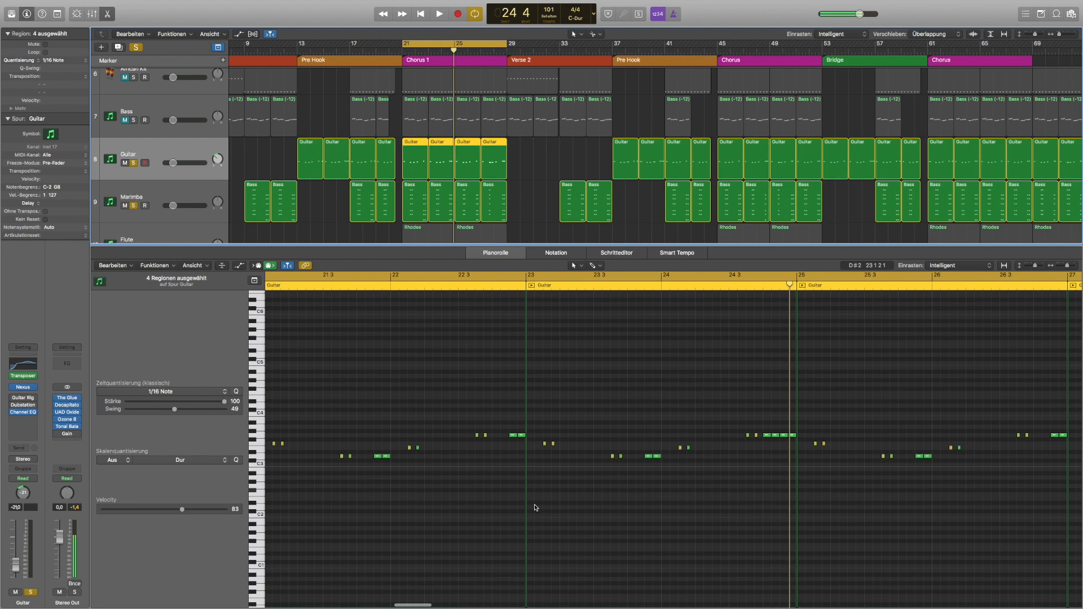
key("space")
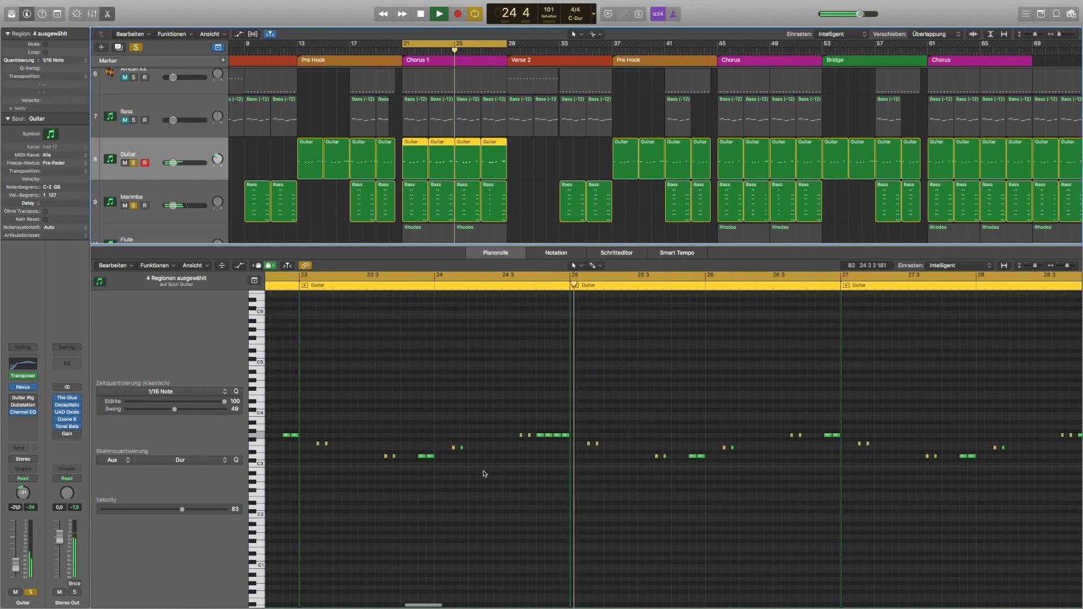
Add the Bass and both African Kit tracks to the solo during playback and show the mixer.
left_click(134, 122)
scroll(137, 130, "up", 3)
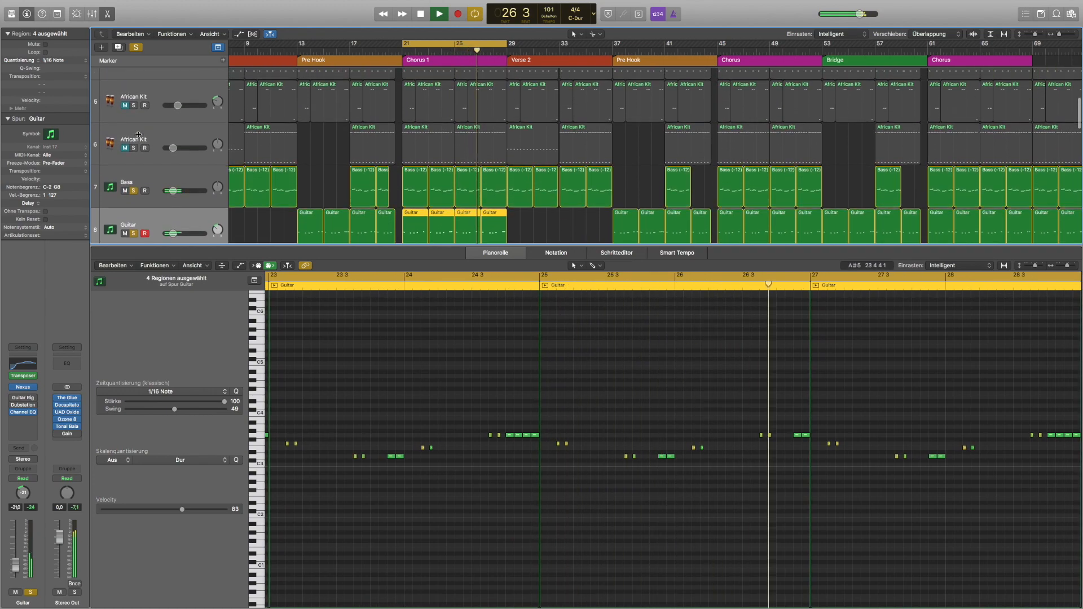
scroll(138, 134, "up", 1)
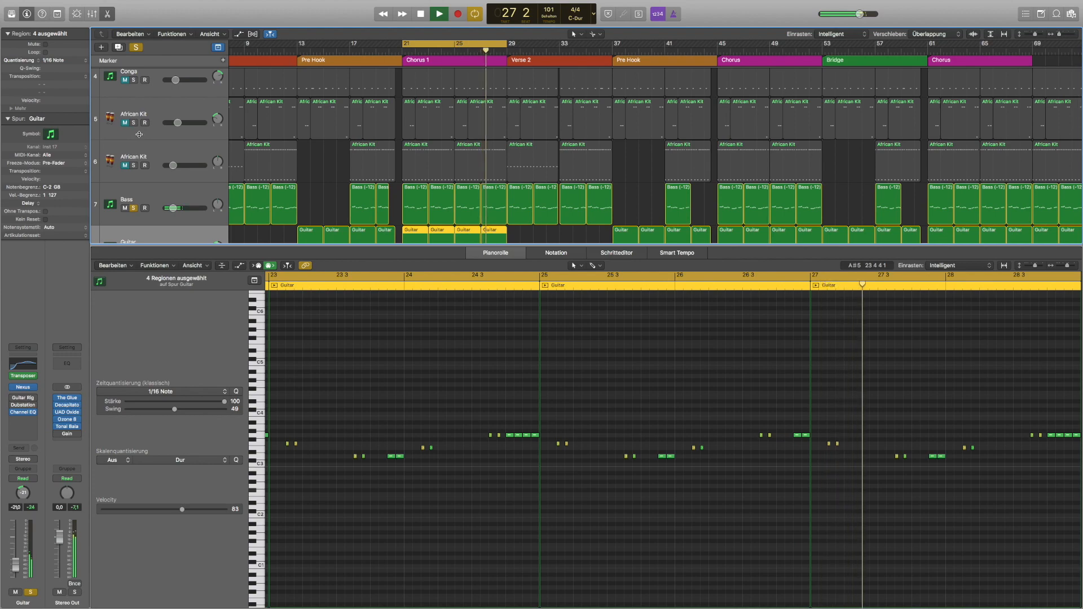
key("x")
left_click_drag(135, 165, 135, 124)
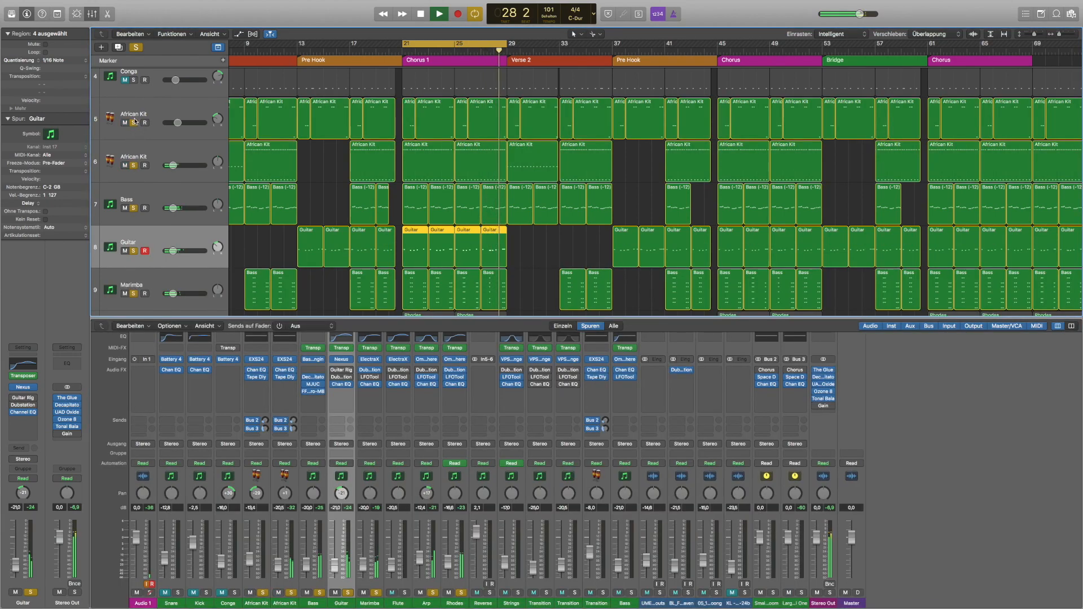
Add the Conga, Kick and Snare to the solo during playback, look over the layered tracks, and hide the mixer.
scroll(137, 148, "up", 4)
left_click(134, 182)
left_click_drag(133, 139, 139, 108)
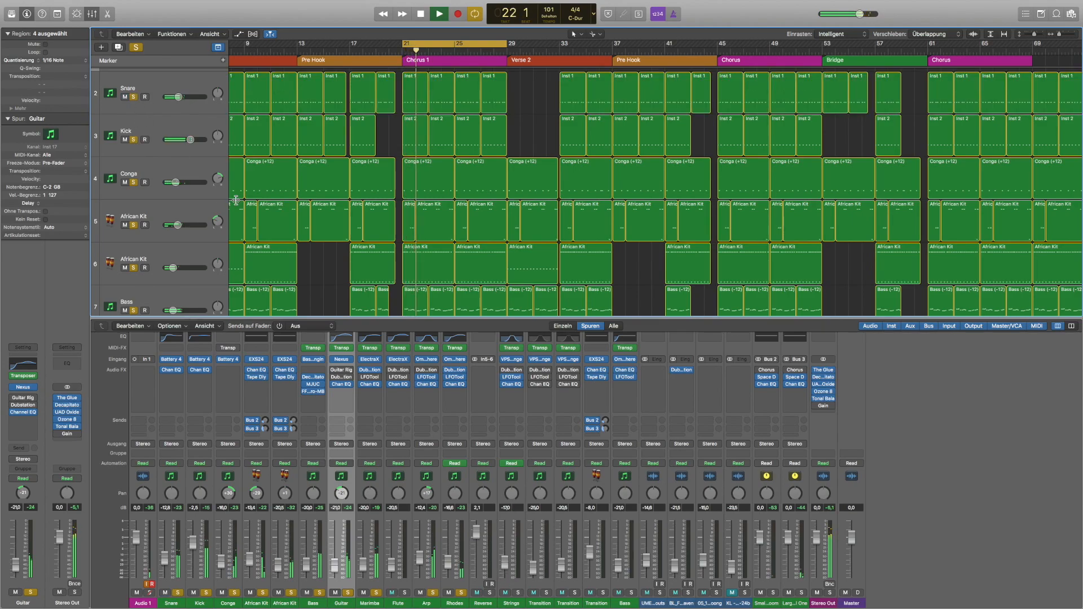
scroll(211, 200, "down", 6)
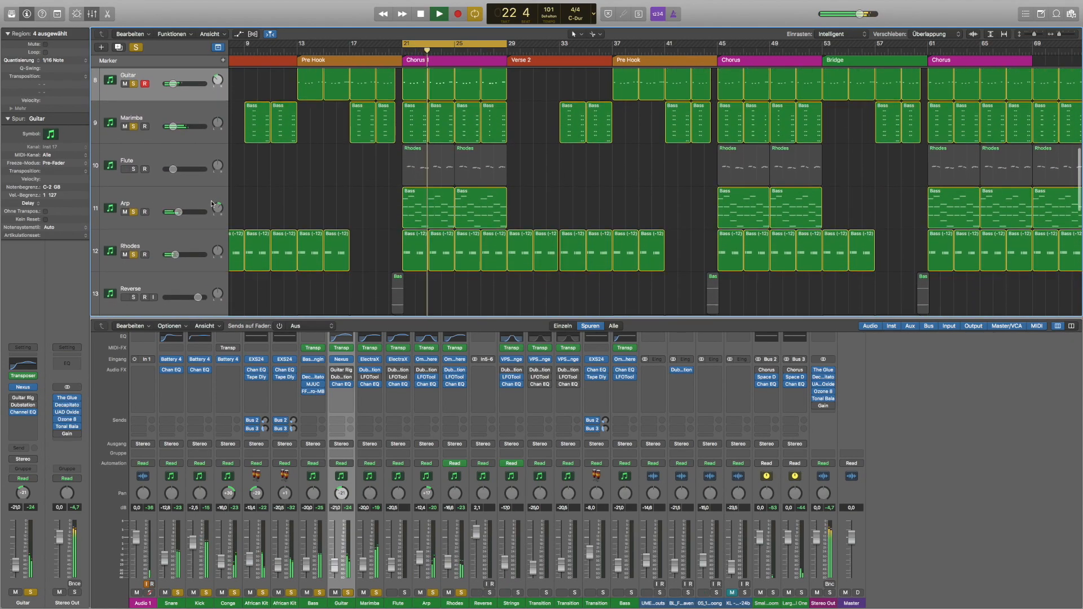
scroll(211, 200, "down", 2)
scroll(211, 201, "up", 2)
key("x")
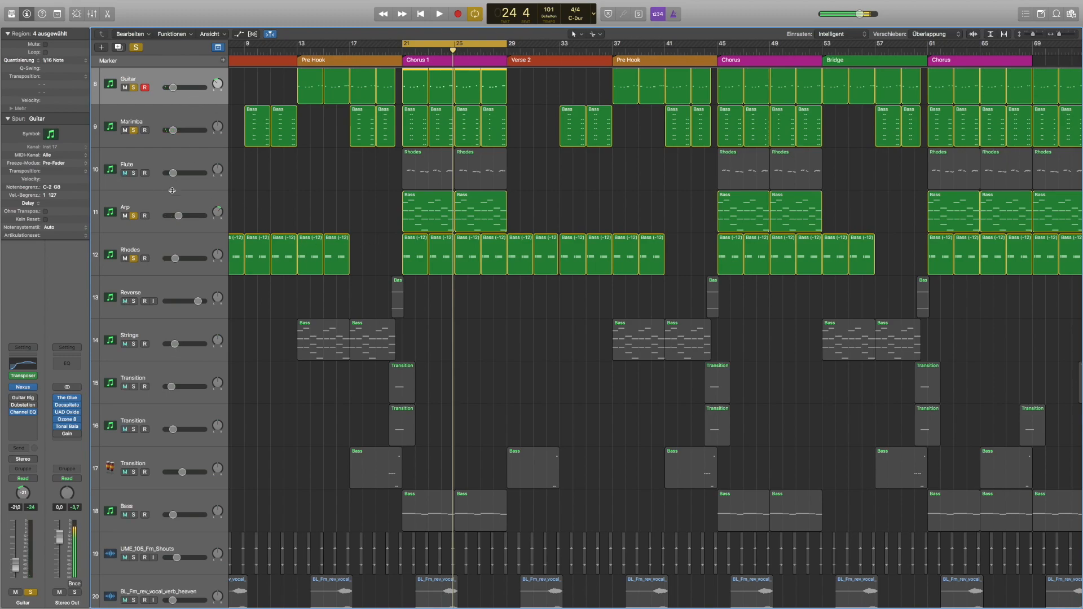
Add the Flute to the solo, show its Chorus 1 notes in the piano roll, and play it with the other tracks.
left_click(133, 172)
left_click(209, 167)
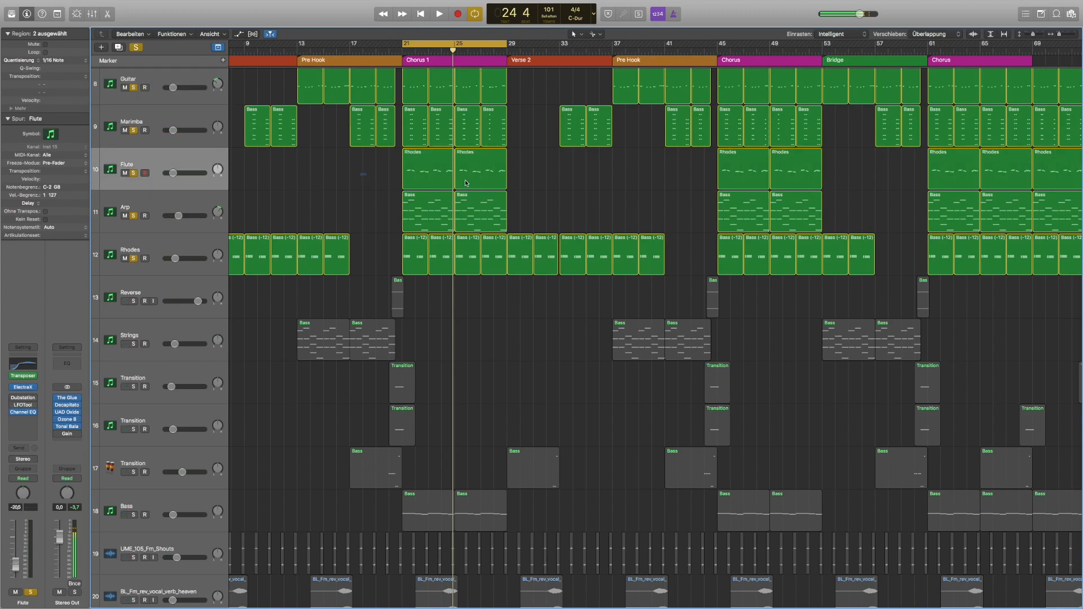
key("p")
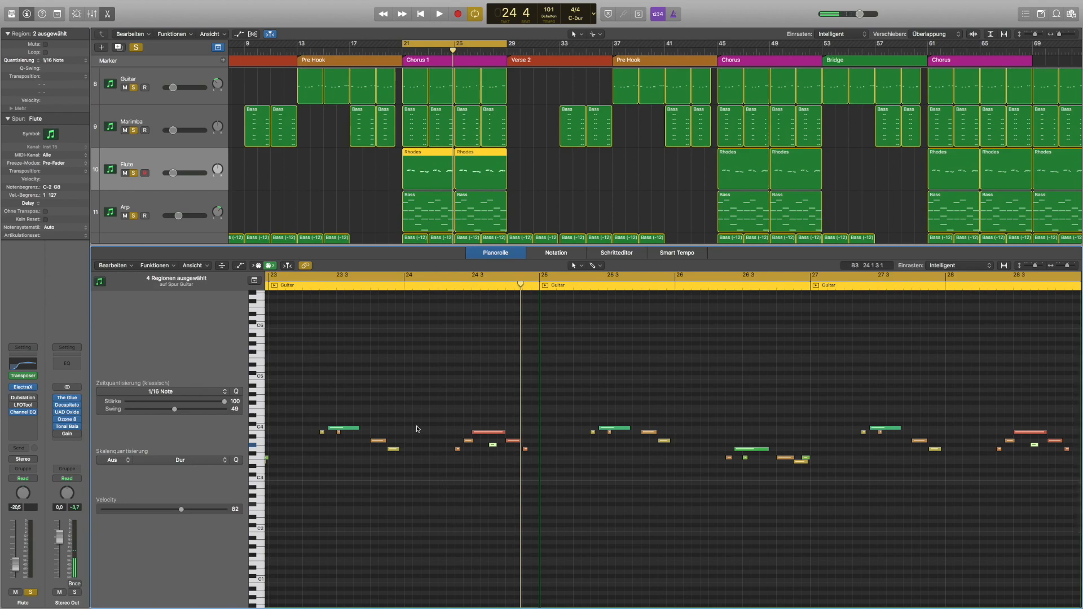
scroll(417, 428, "left", 10)
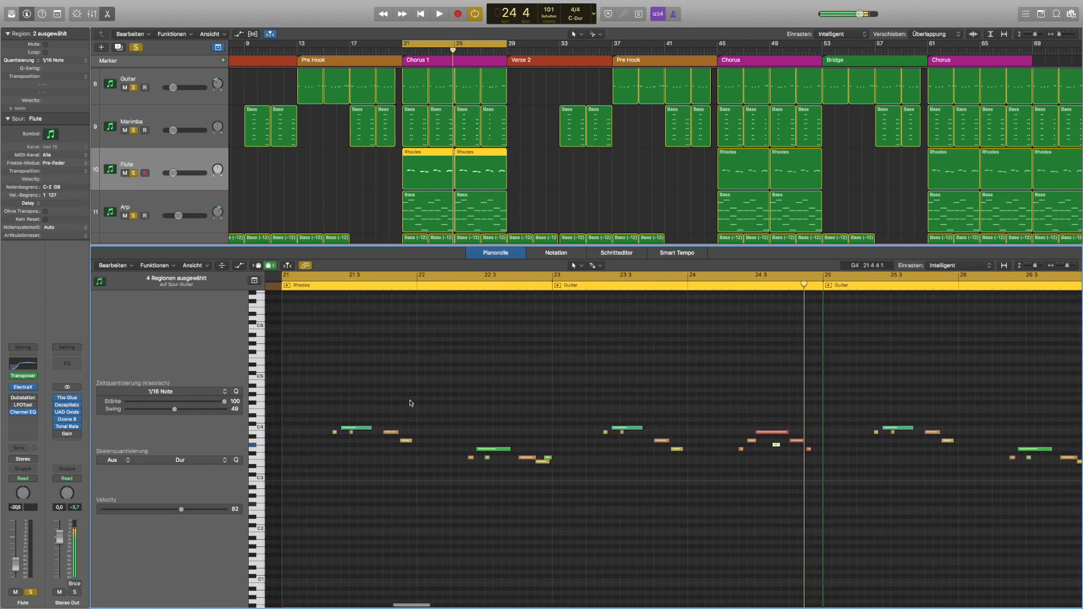
key("space")
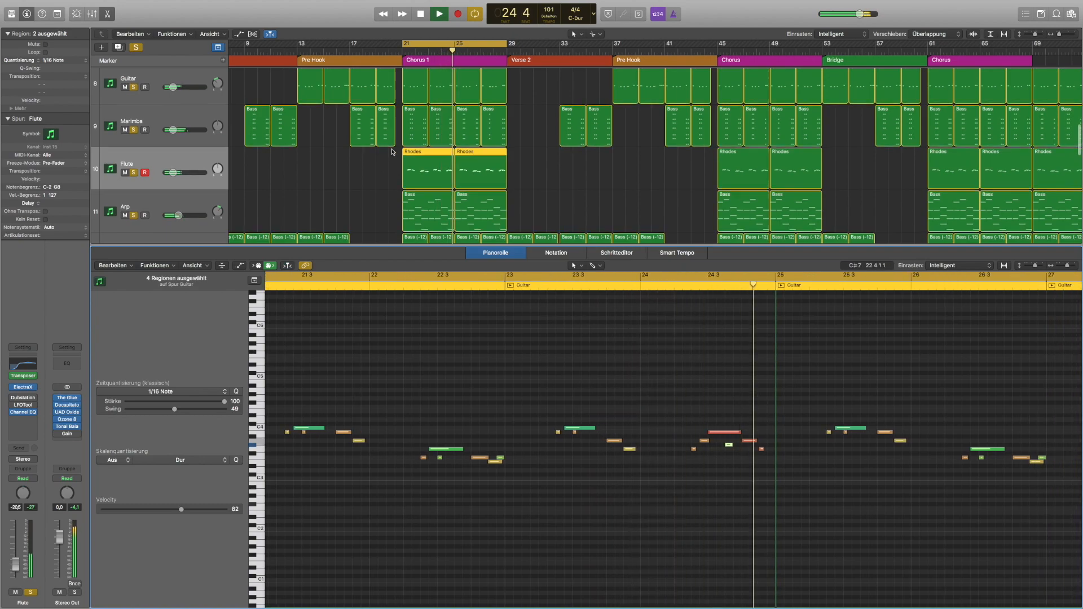
Look through the lower tracks during playback and clear all track solos.
scroll(392, 151, "down", 1)
scroll(392, 151, "down", 3)
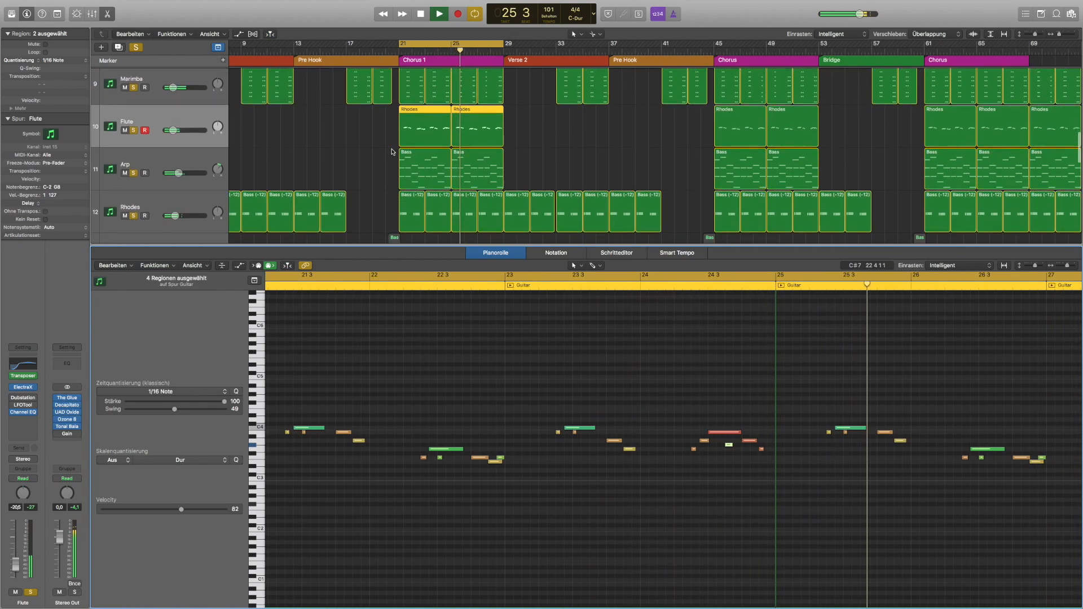
scroll(392, 152, "down", 10)
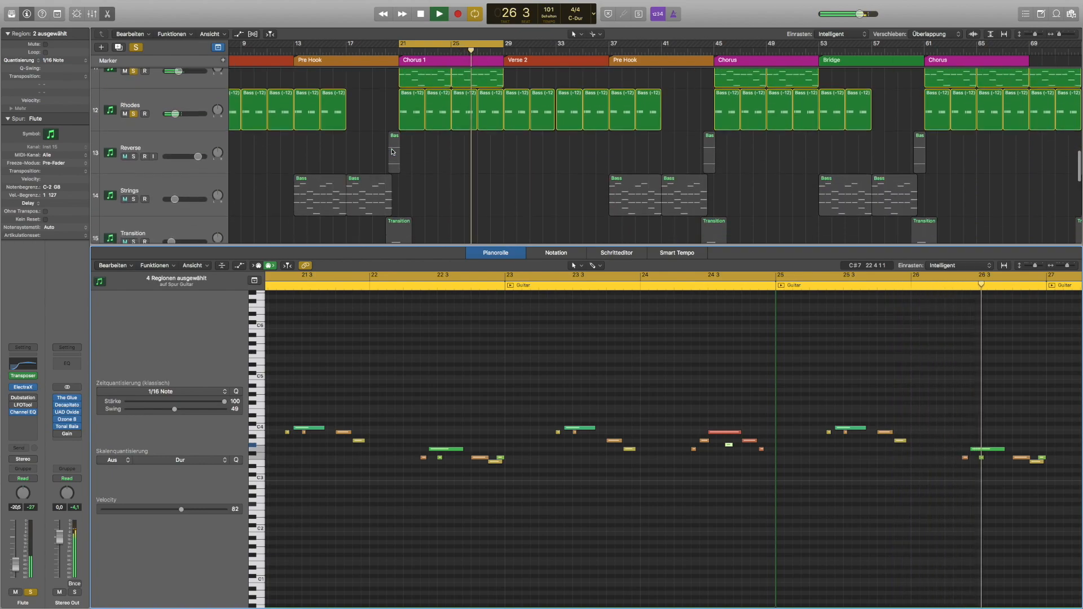
scroll(393, 152, "up", 5)
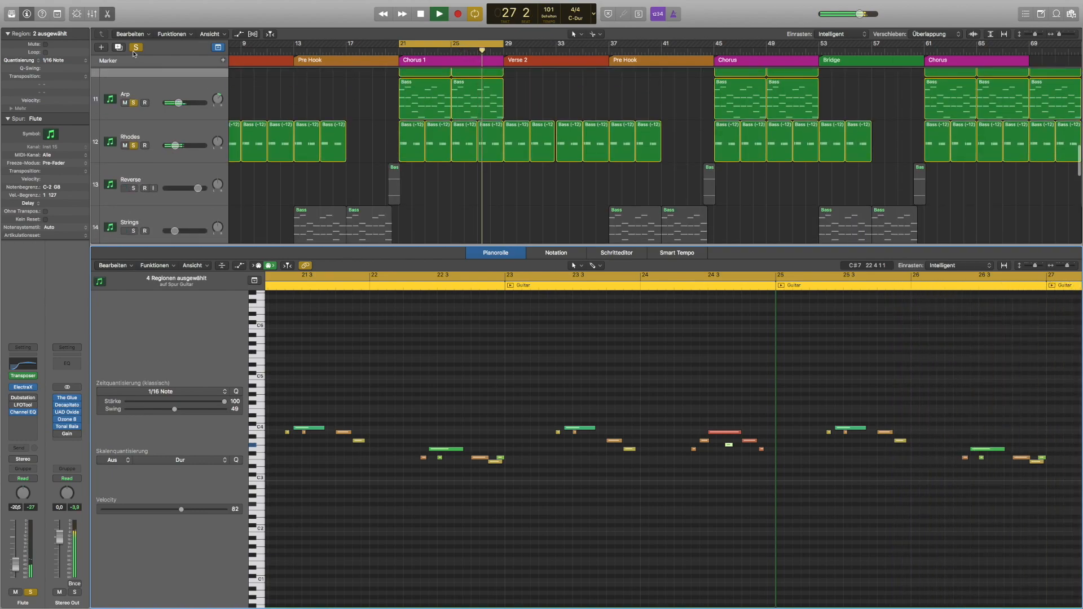
left_click(253, 125)
Solo the second Bass track, examine its Chorus 1 notes during playback, unsolo it, and hide the piano roll.
scroll(252, 125, "down", 8)
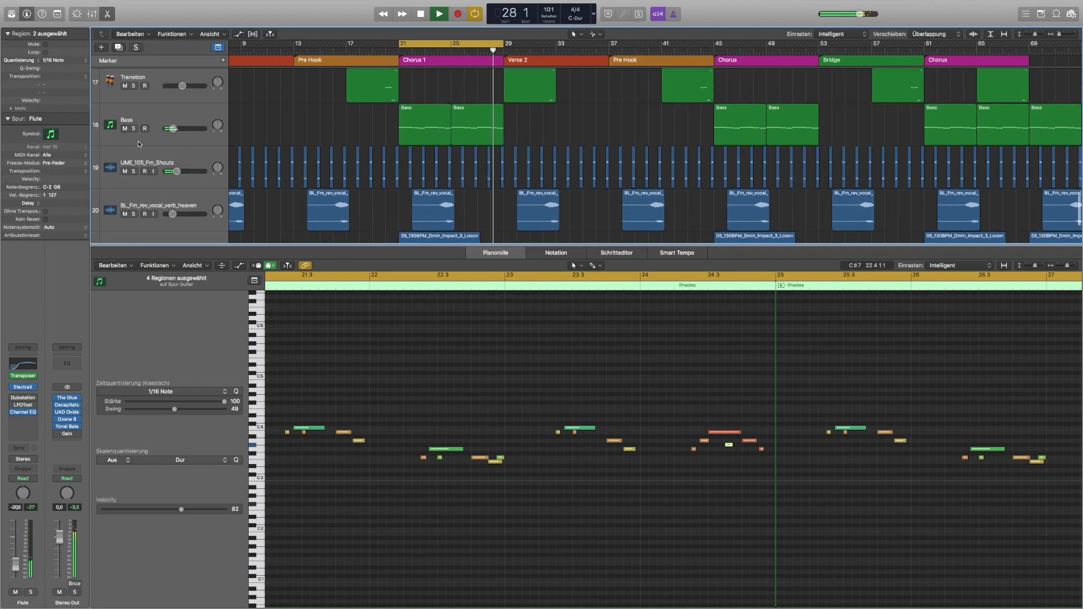
left_click(133, 129)
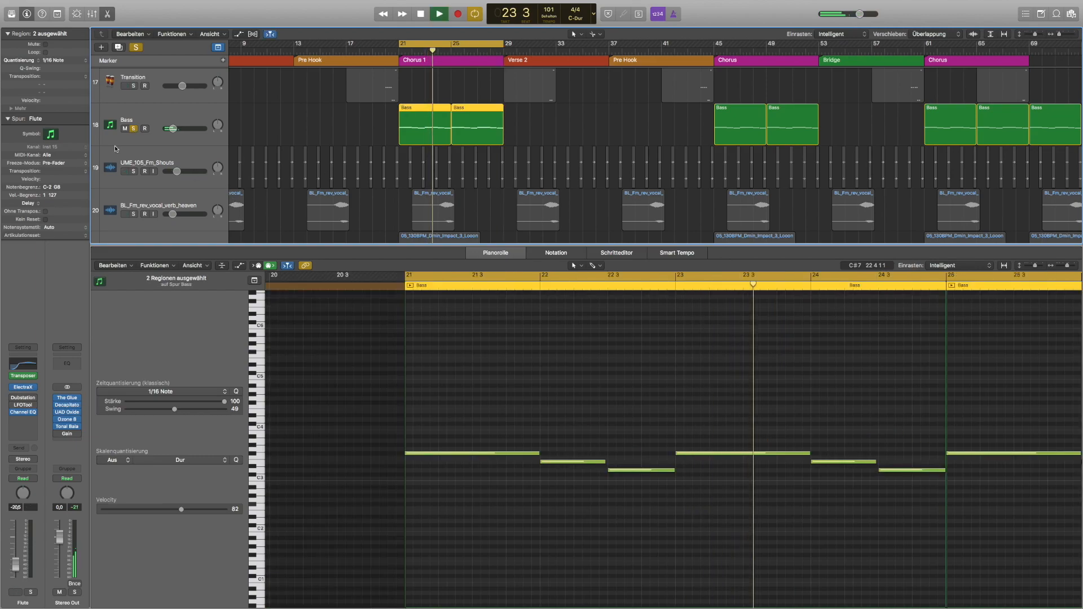
left_click(133, 130)
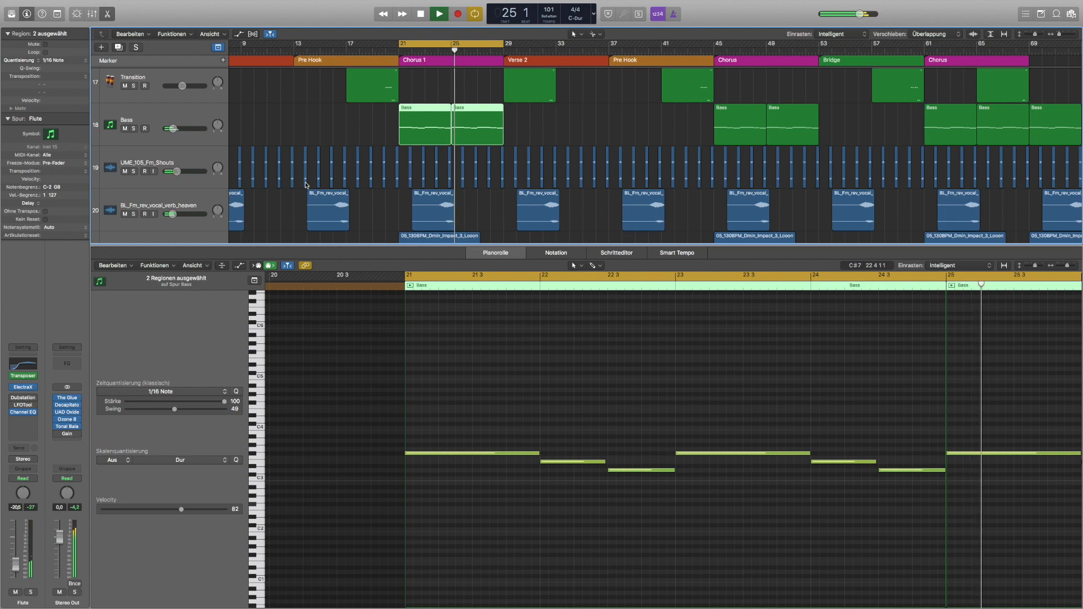
key("x")
key("x")
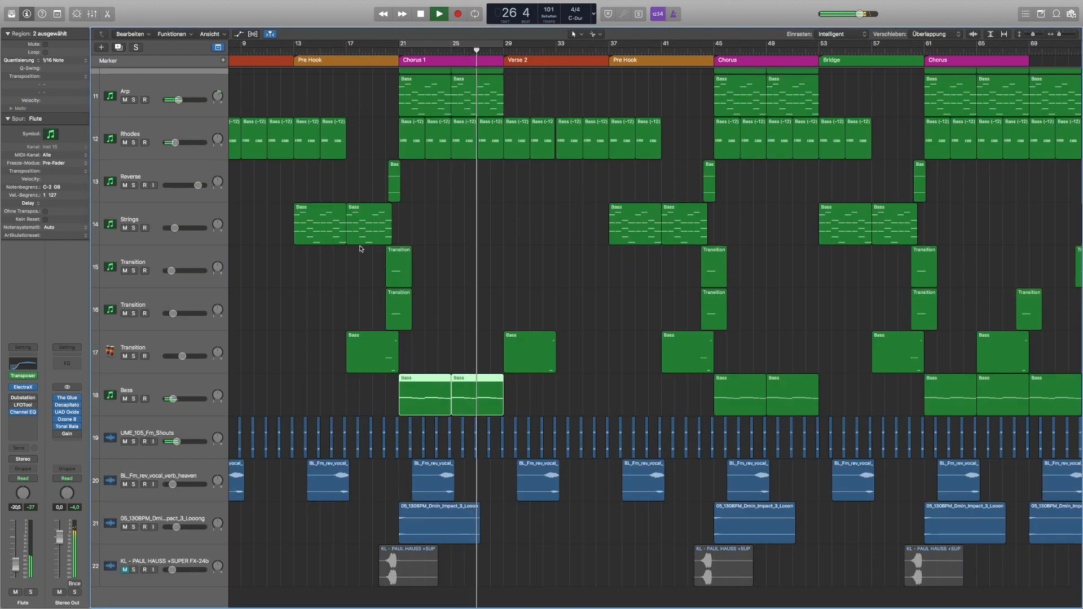
Review all tracks of the arrangement during playback, stop, and set the cycle range to the selected Chorus 1 Bass regions.
scroll(361, 248, "left", 2)
scroll(361, 248, "left", 3)
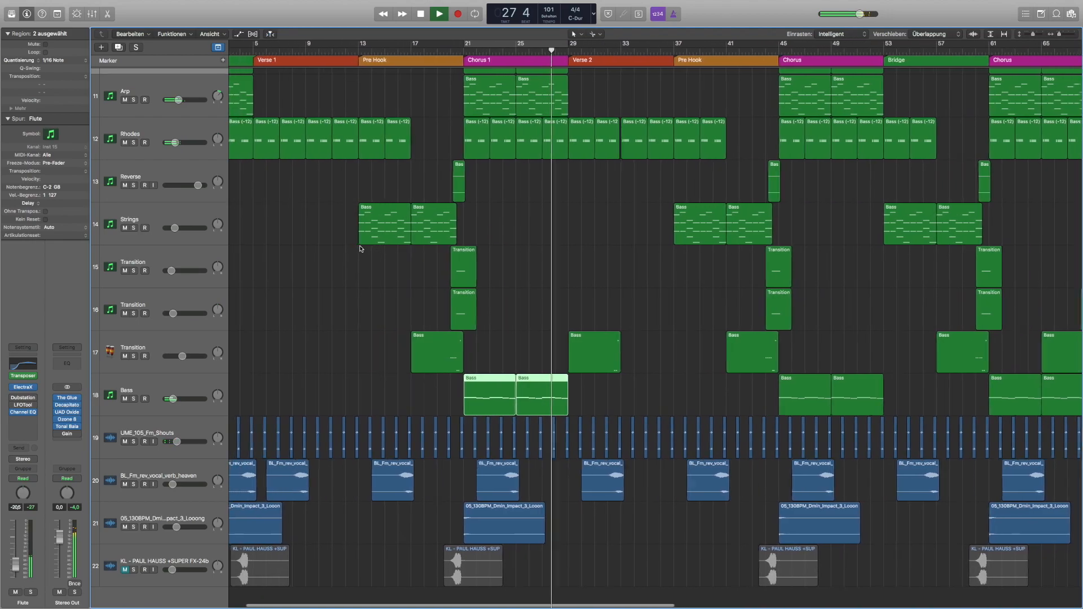
scroll(361, 248, "up", 10)
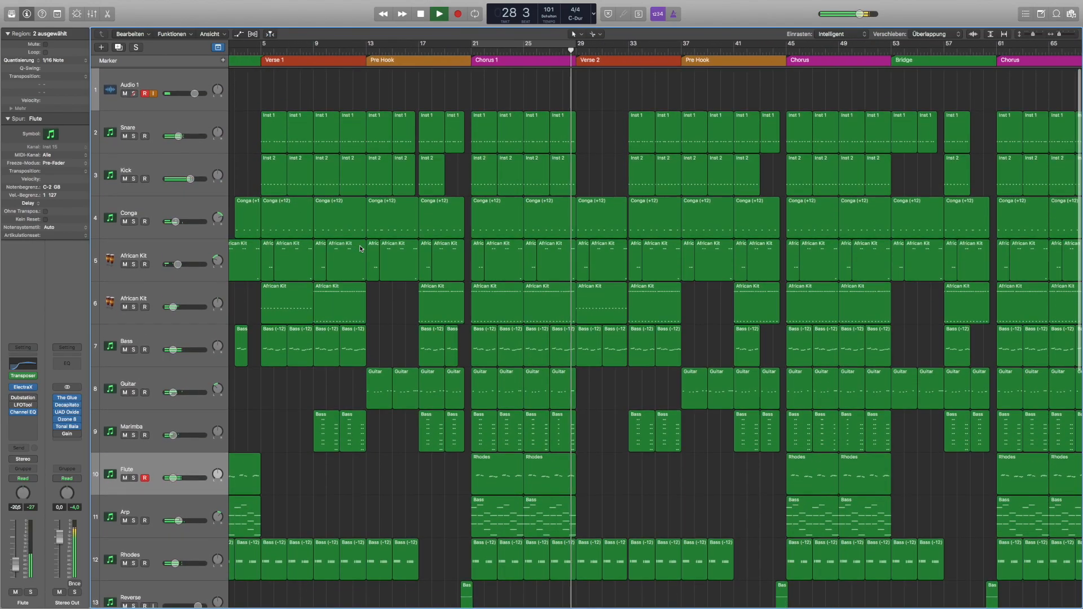
scroll(361, 248, "down", 8)
scroll(360, 248, "down", 5)
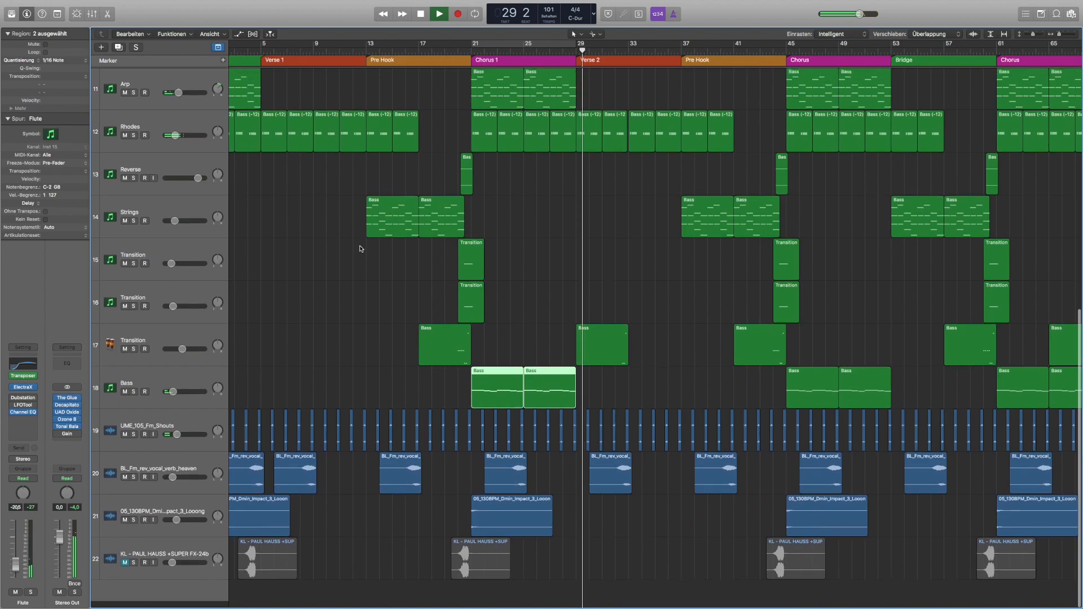
key("space")
key("super+u")
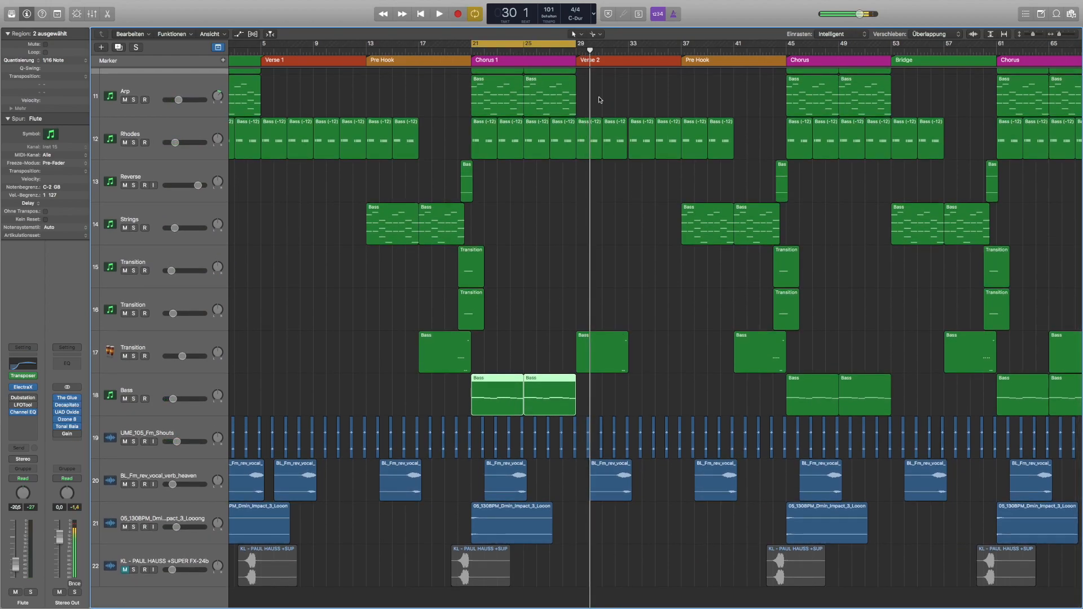
Solo the African Kit Transition track and examine the notes of its first Pre Hook region in the piano roll.
left_click(135, 339)
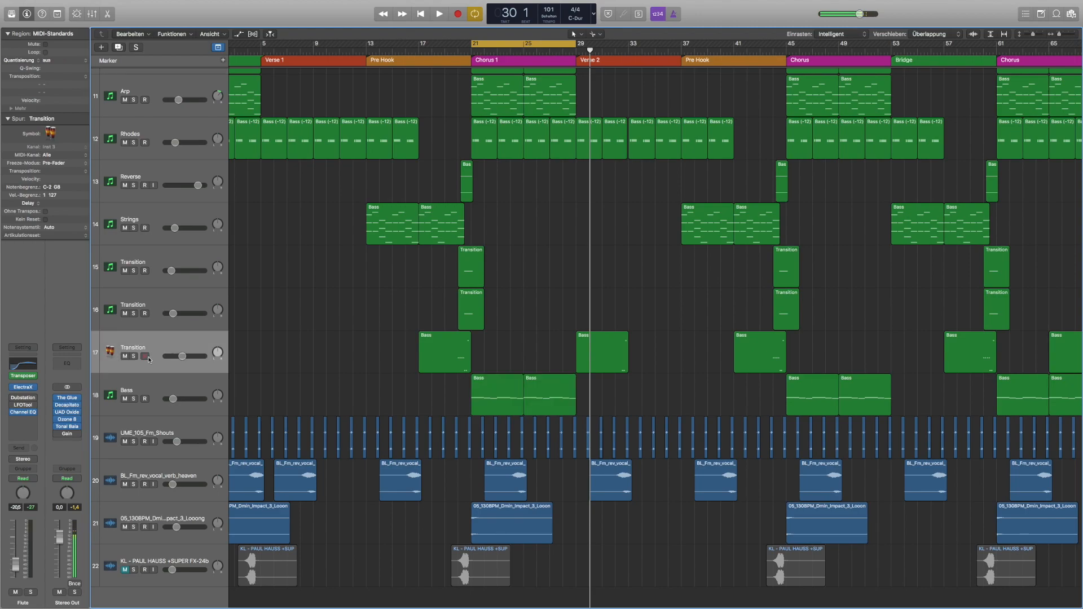
key("s")
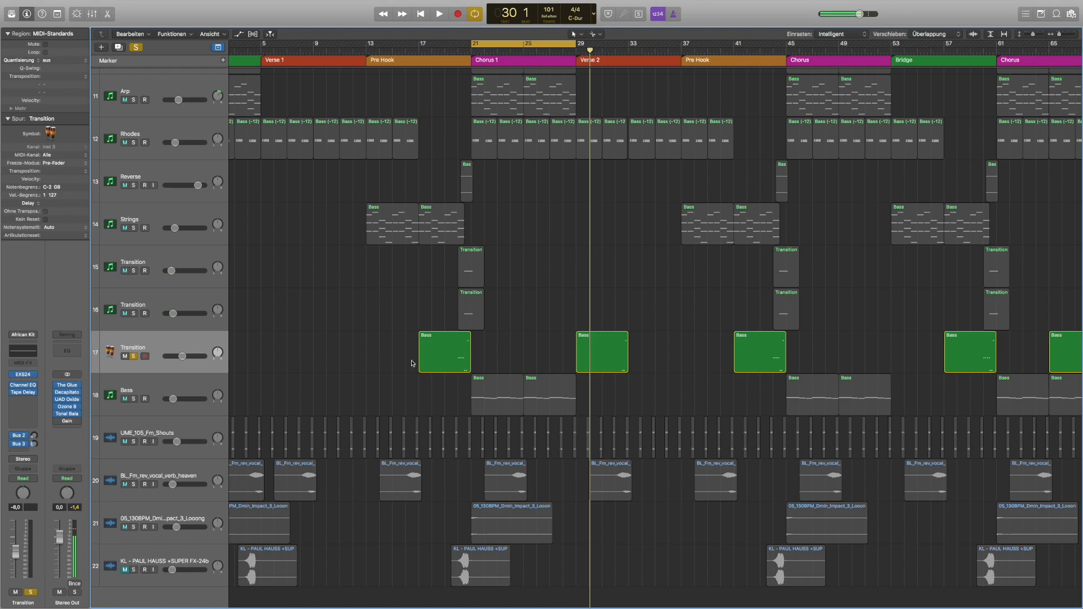
double_click(455, 360)
scroll(380, 452, "left", 10)
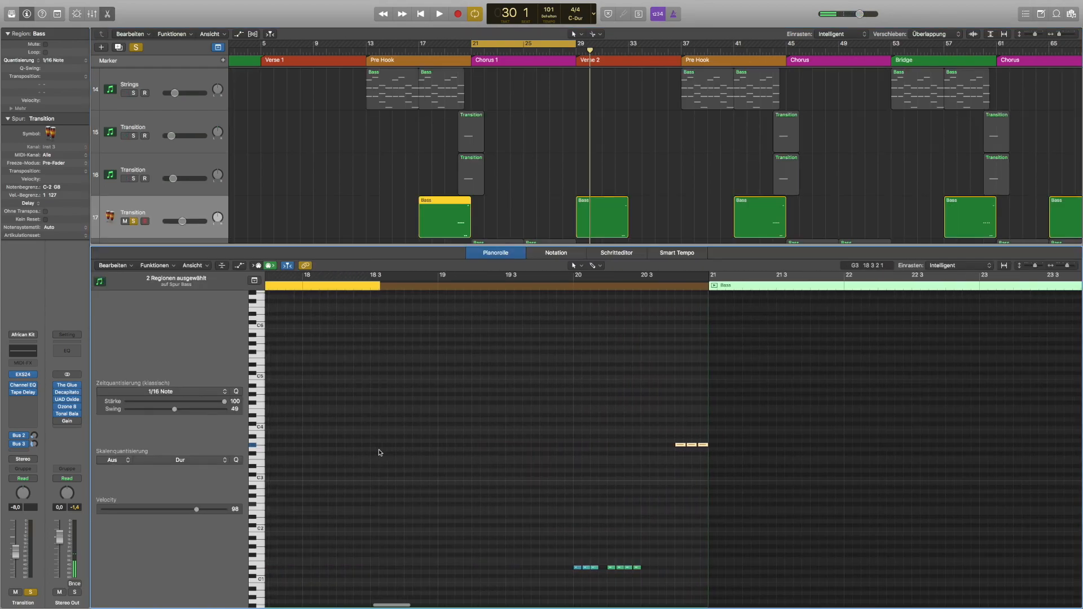
scroll(379, 451, "up", 4)
scroll(380, 451, "down", 4)
scroll(379, 450, "up", 2)
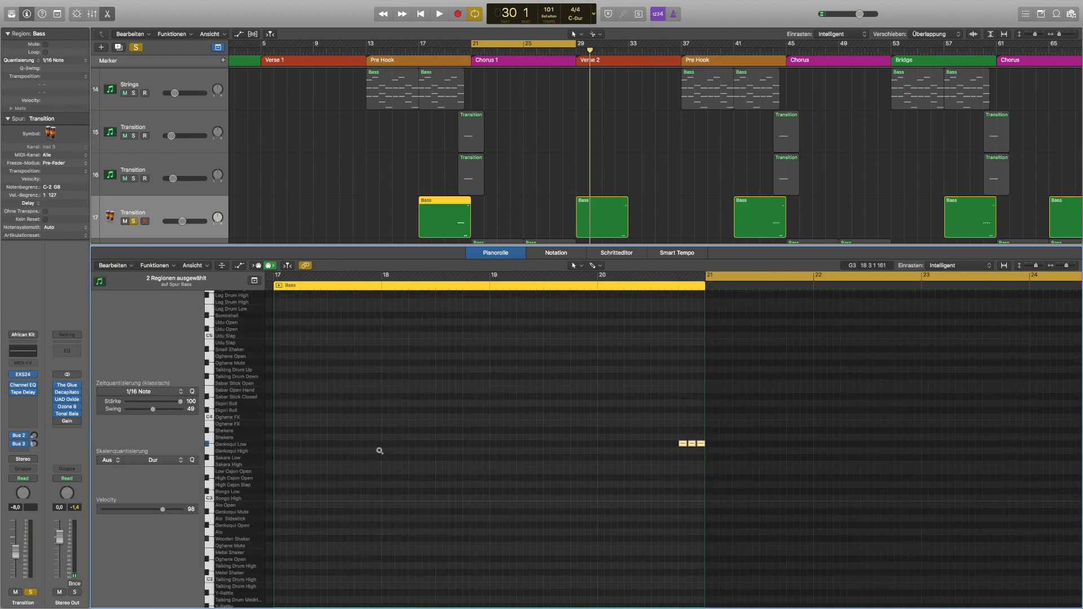
scroll(380, 451, "down", 3)
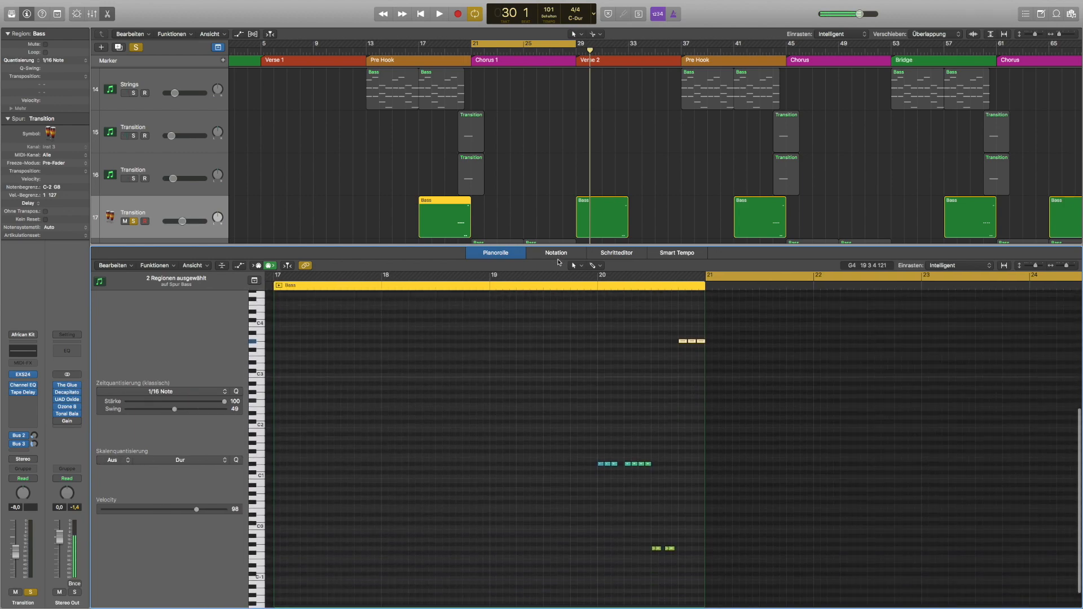
Play the soloed Transition fill leading into Chorus 1, unsolo it, and play it with the full mix from bar 17.
key("space")
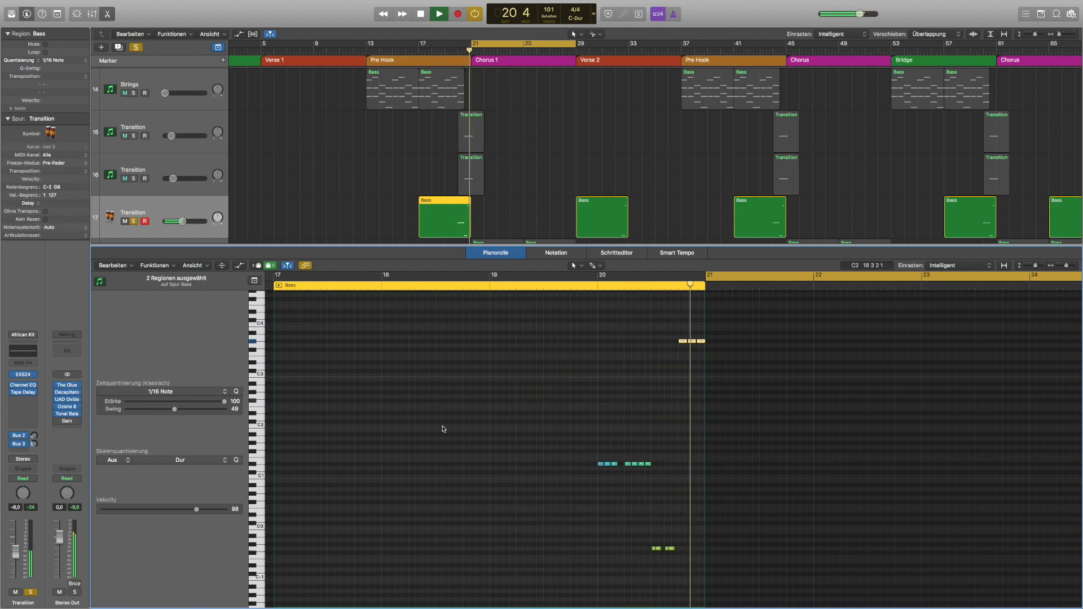
key("space")
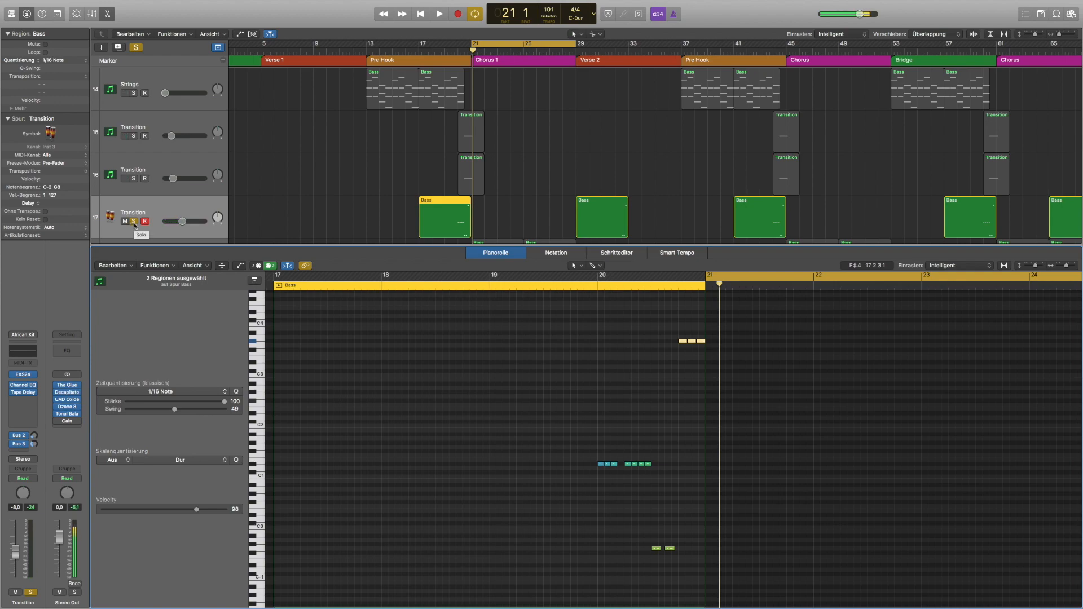
scroll(134, 224, "right", 1)
left_click(135, 220)
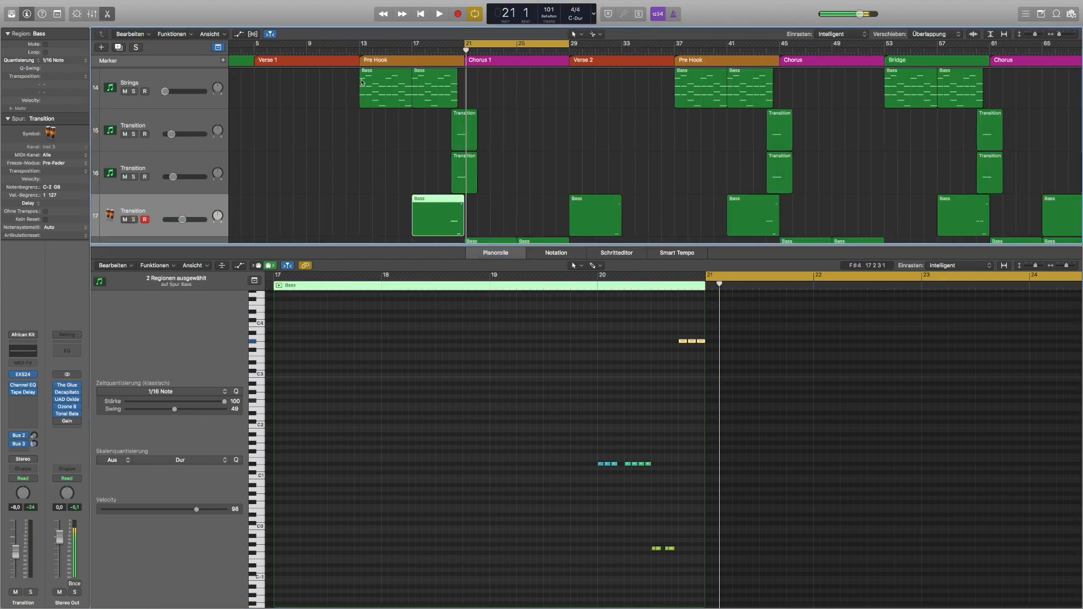
left_click(412, 50)
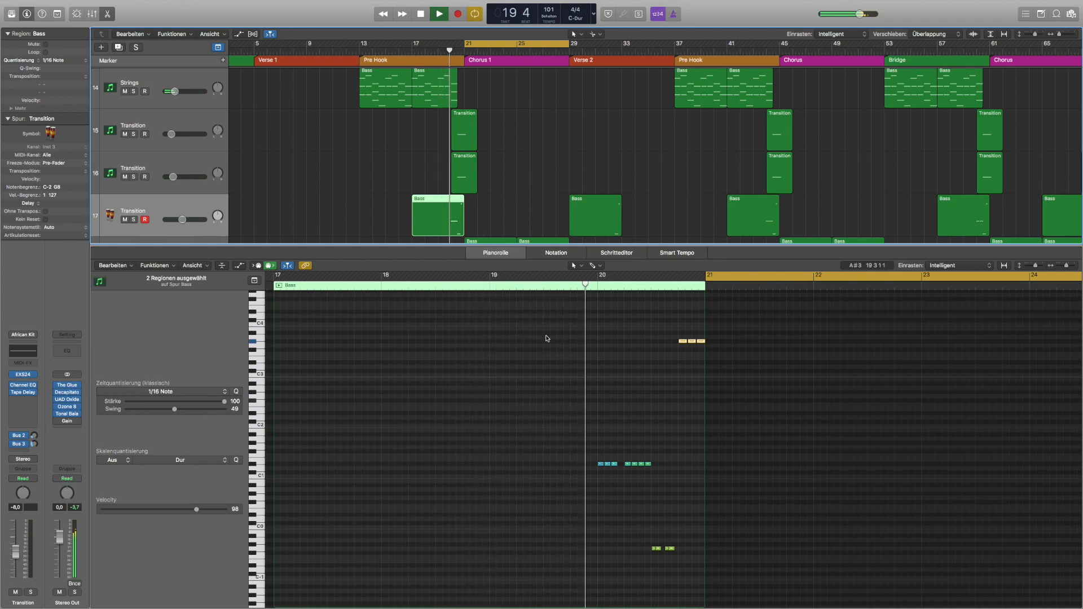
scroll(534, 345, "up", 5)
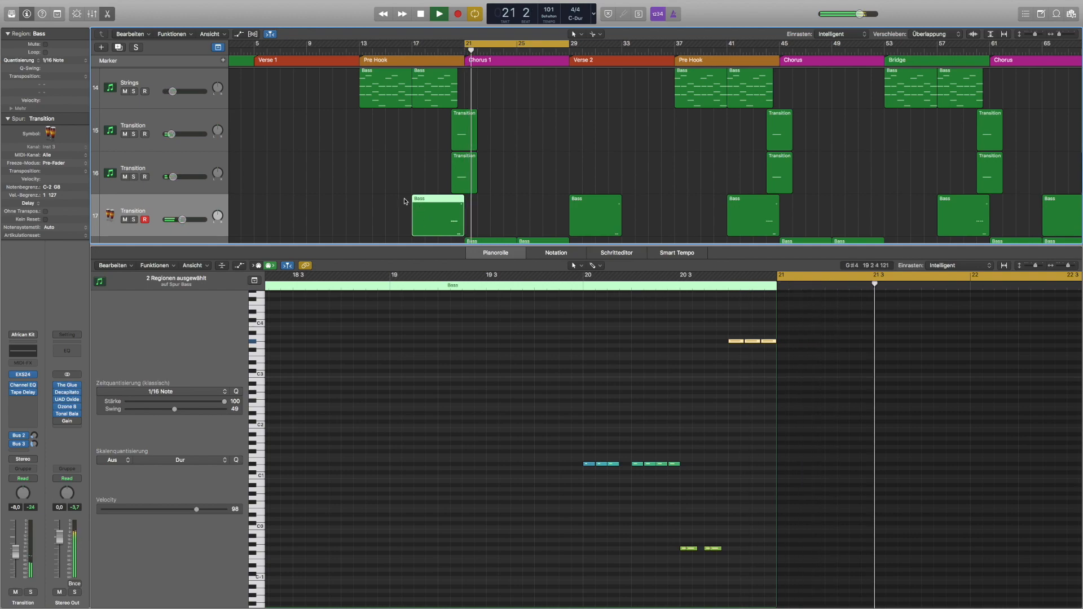
Show the mixer, solo the BL_Fm_rev_vocal_verb_heaven track, and play its reversed vocal sample.
key("x")
key("space")
scroll(365, 273, "down", 3)
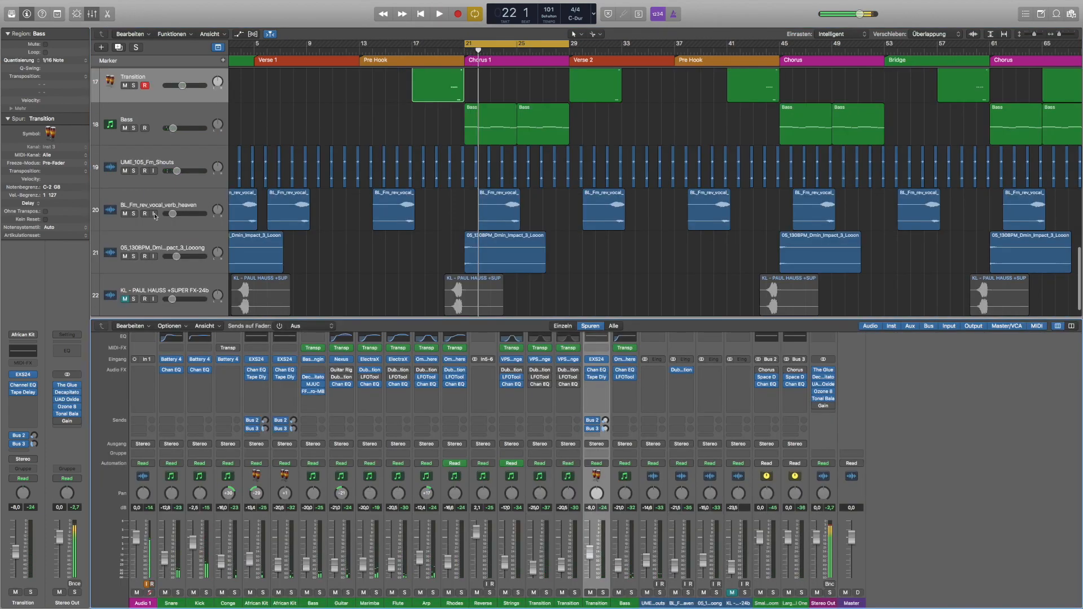
left_click(133, 213)
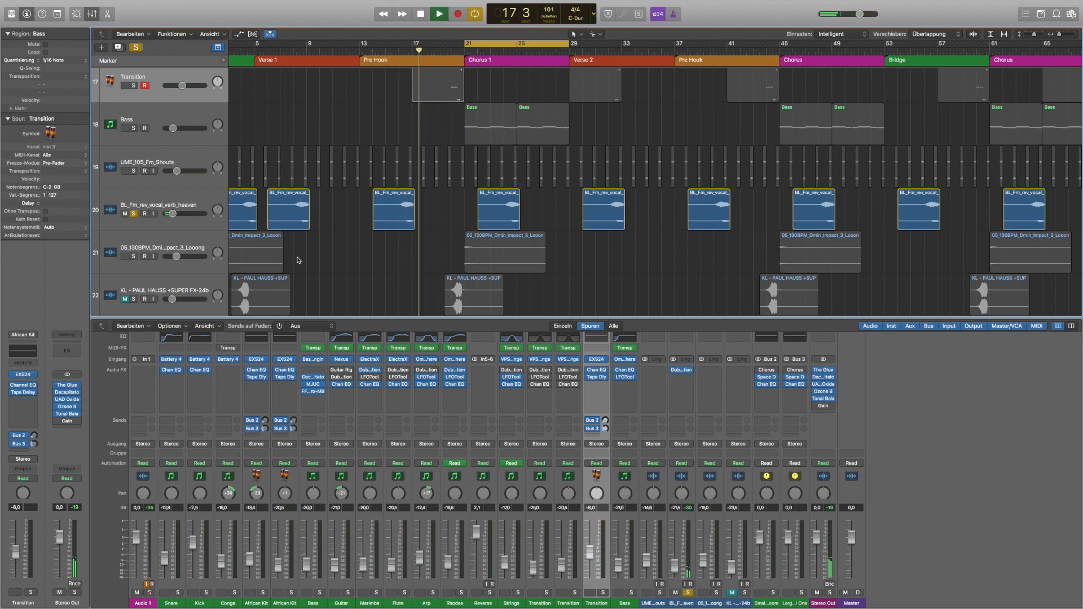
Solo the Dmin Impact track instead of the reversed vocal, play it in Chorus 1, hide the mixer, and unsolo it.
left_click(133, 258)
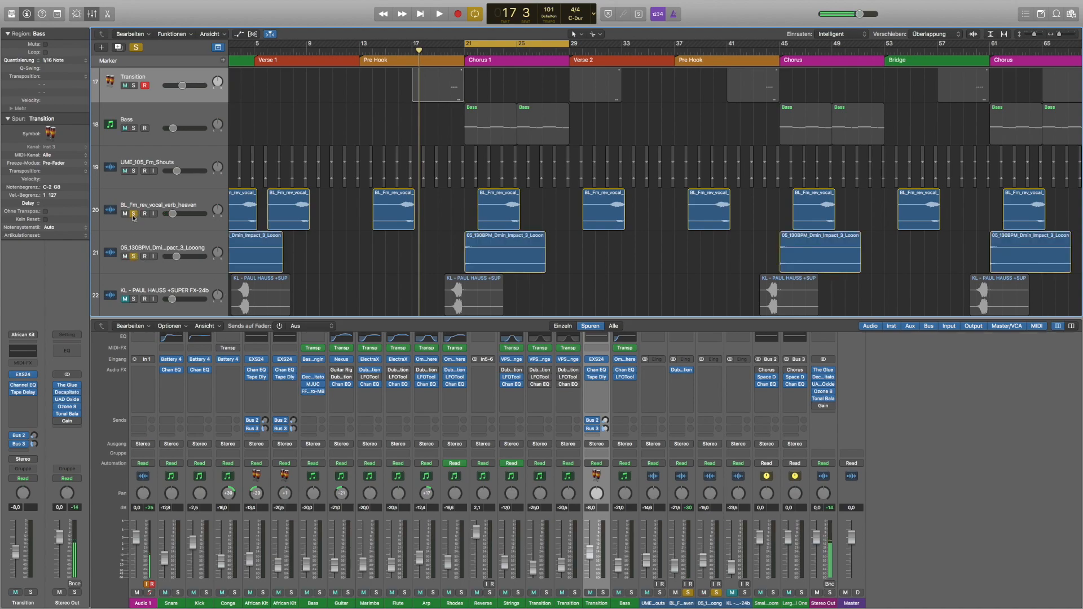
left_click(134, 214)
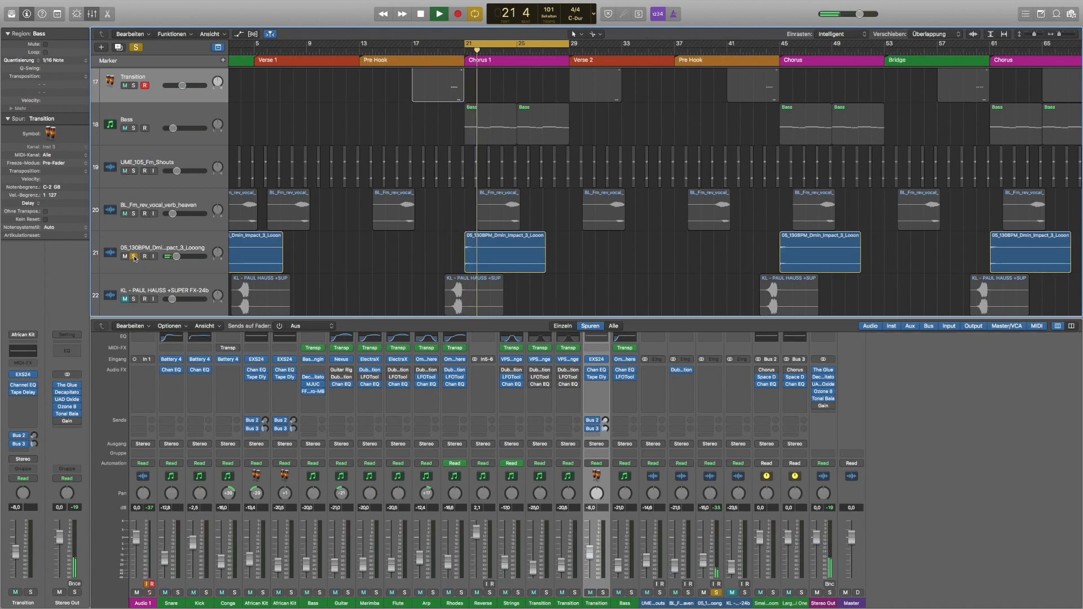
key("x")
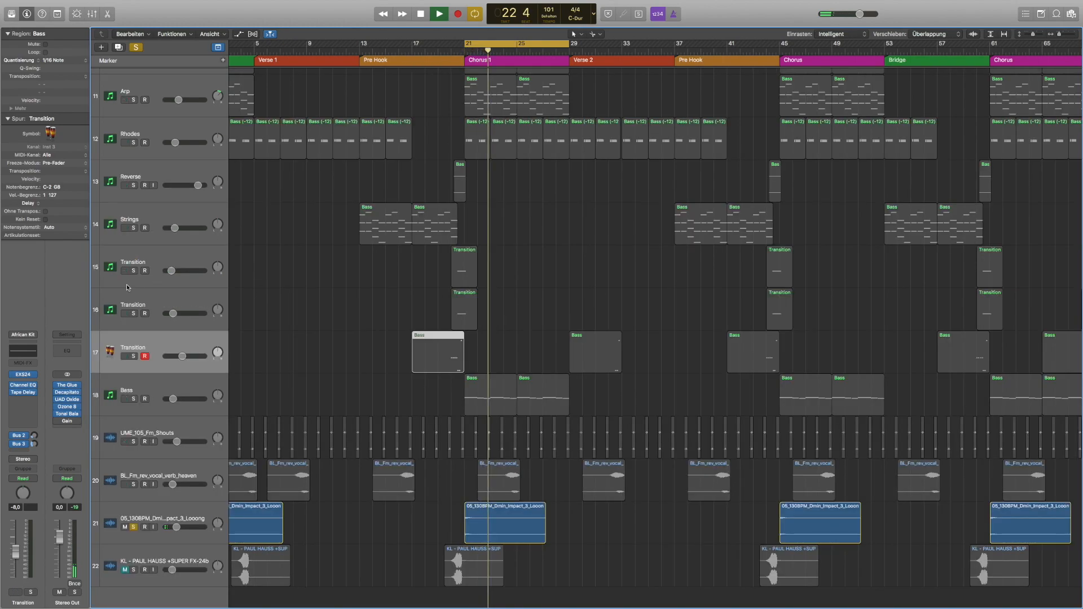
left_click(134, 526)
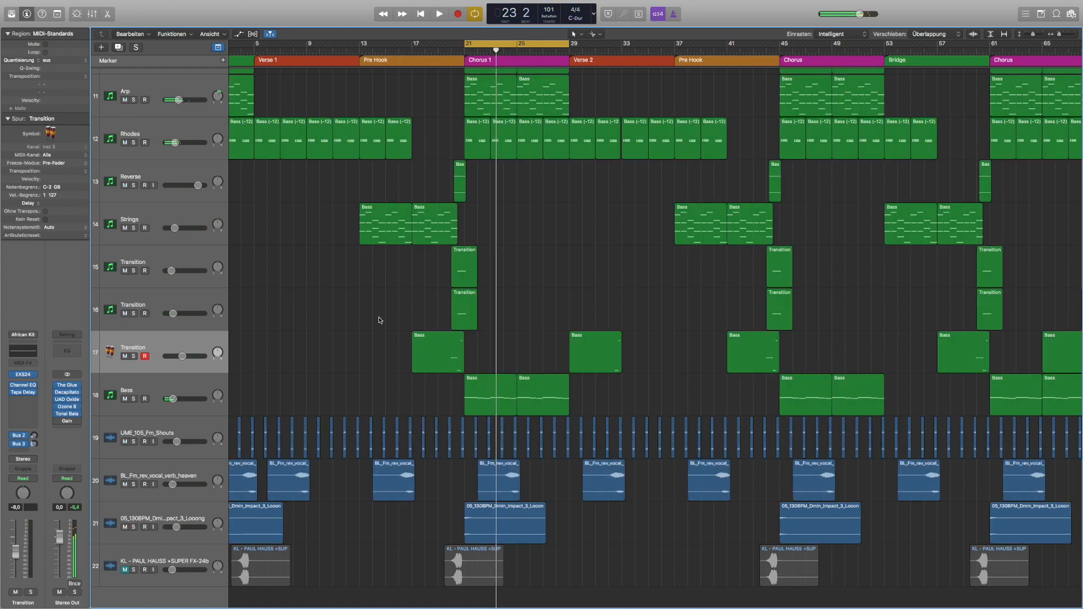
Solo the Transition tracks 15 and 16 and play them from just before the start of Chorus 1.
left_click(134, 271)
left_click(133, 314)
left_click(451, 53)
key("space")
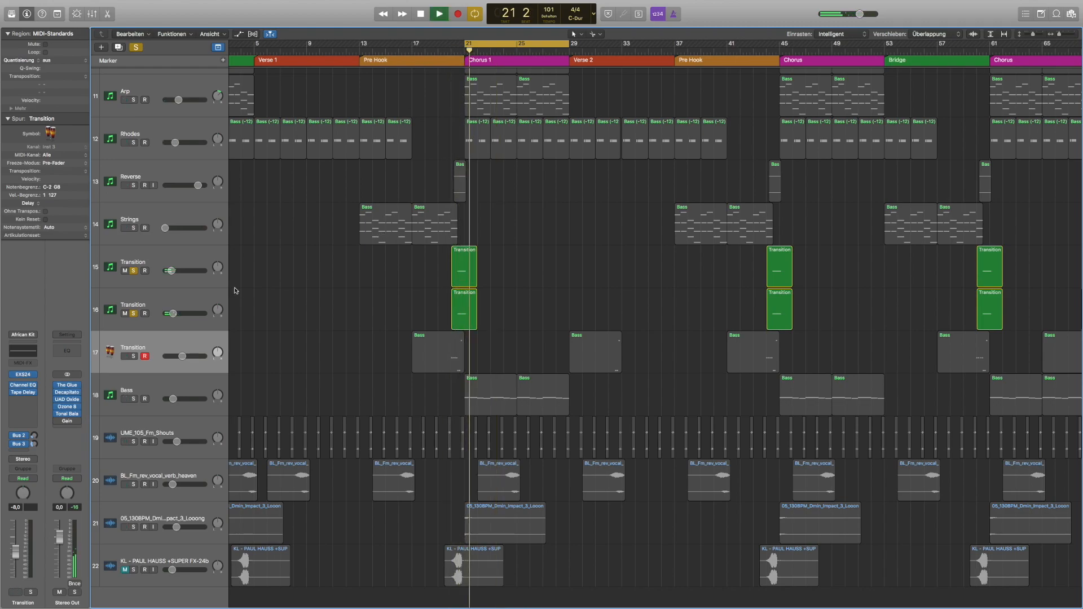
Unsolo Transition tracks 15 and 16 and start playing the full mix from bar 17 in the Pre Hook.
left_click(133, 271)
left_click(133, 314)
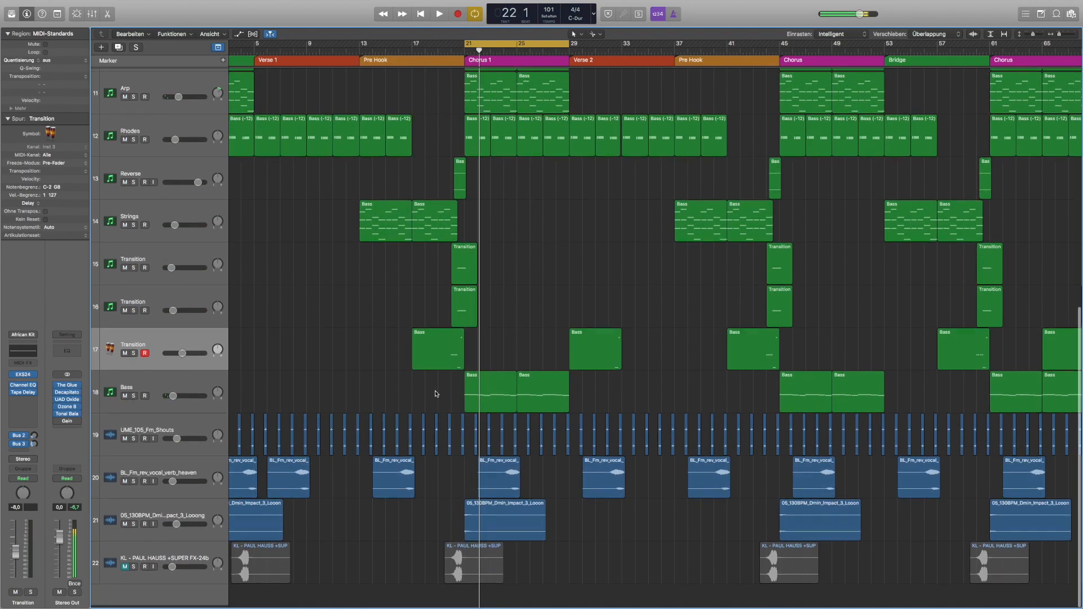
scroll(434, 392, "left", 2)
scroll(436, 393, "up", 10)
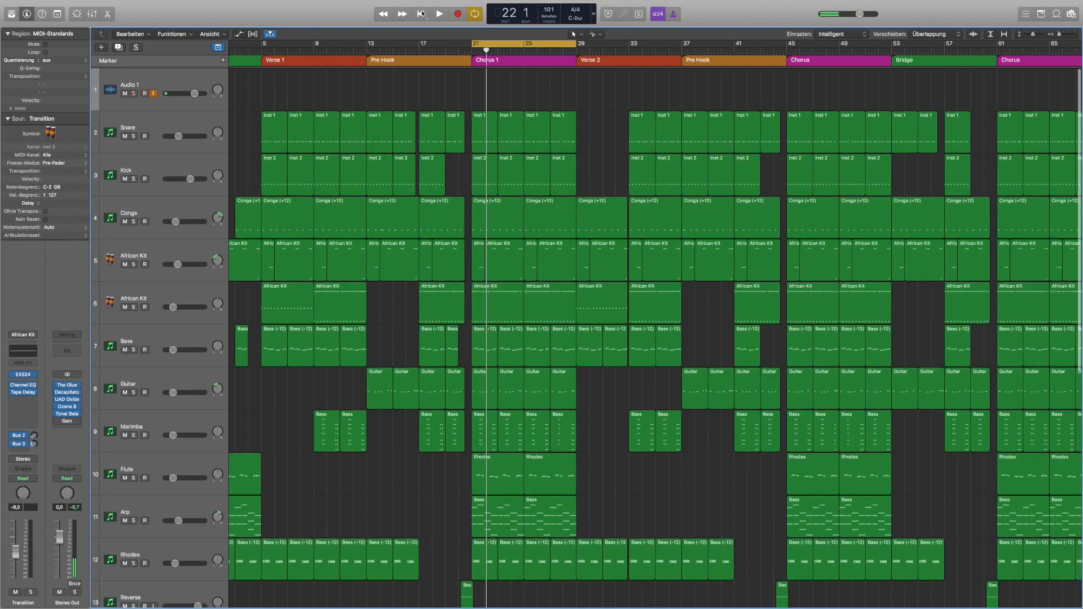
left_click(418, 50)
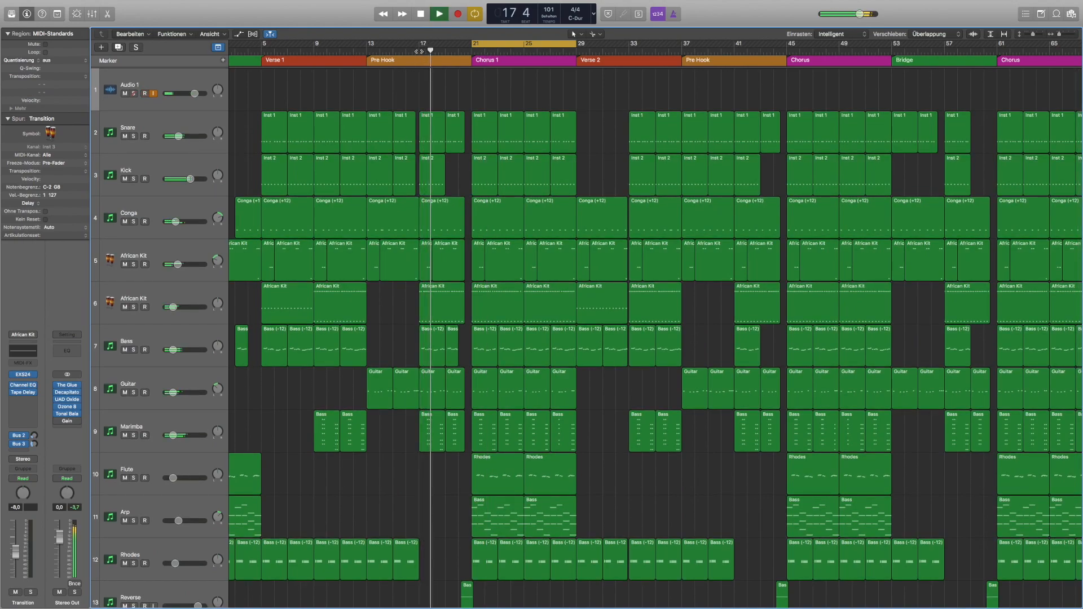
Review the arrangement from the percussion down to the effect tracks during playback, and stop at the end of Chorus 1.
scroll(443, 251, "down", 5)
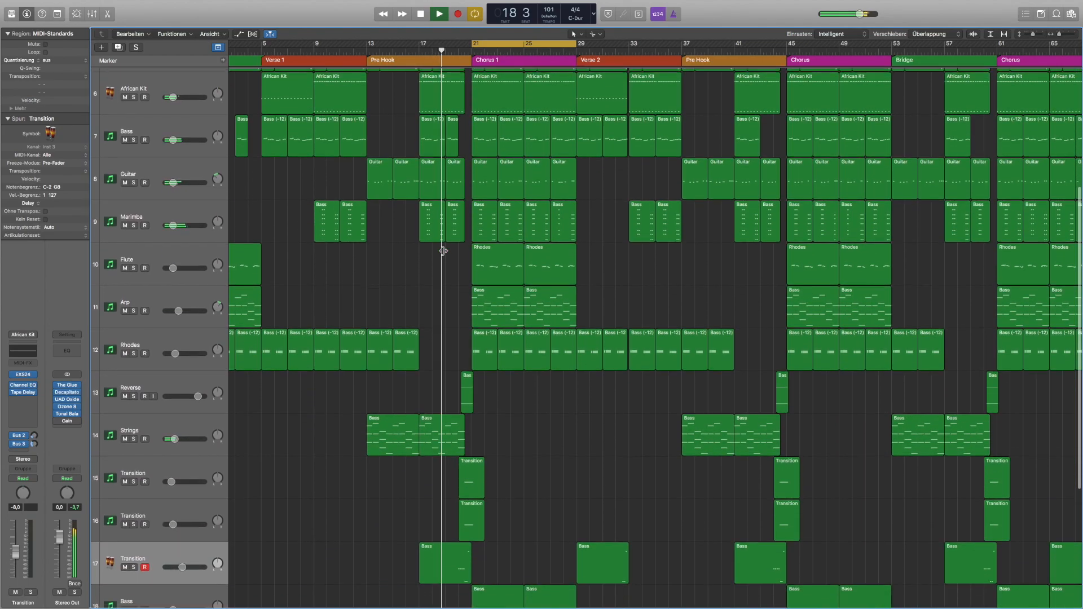
scroll(444, 250, "down", 5)
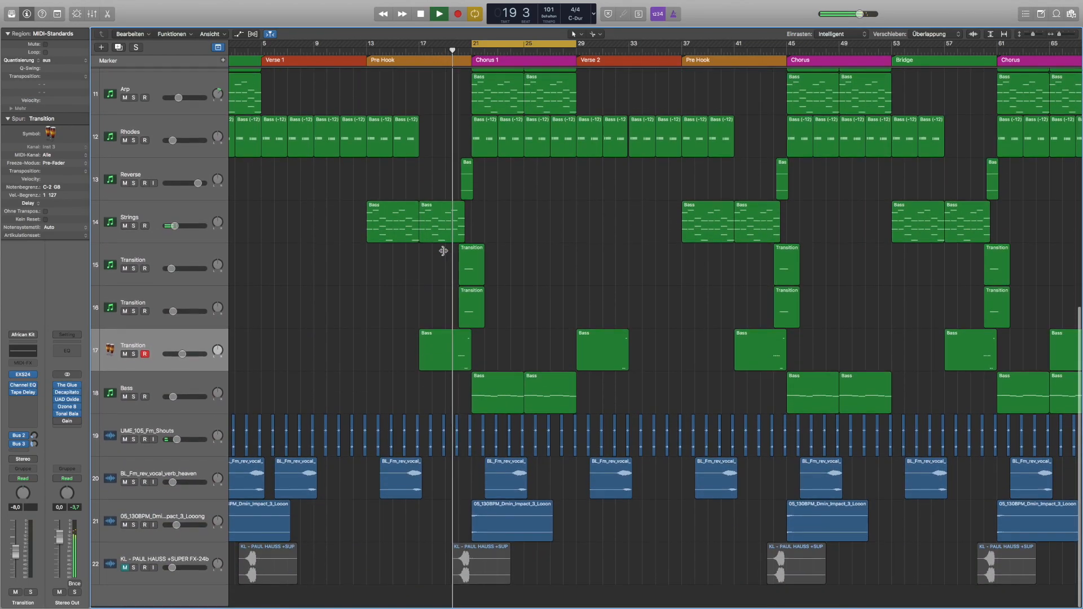
scroll(443, 250, "up", 5)
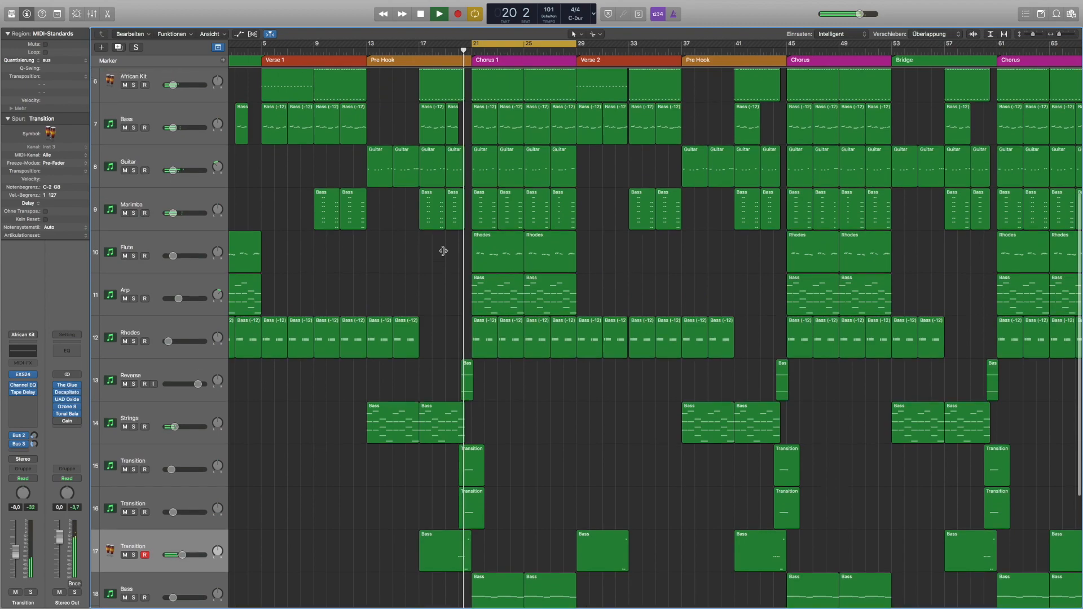
scroll(443, 251, "up", 5)
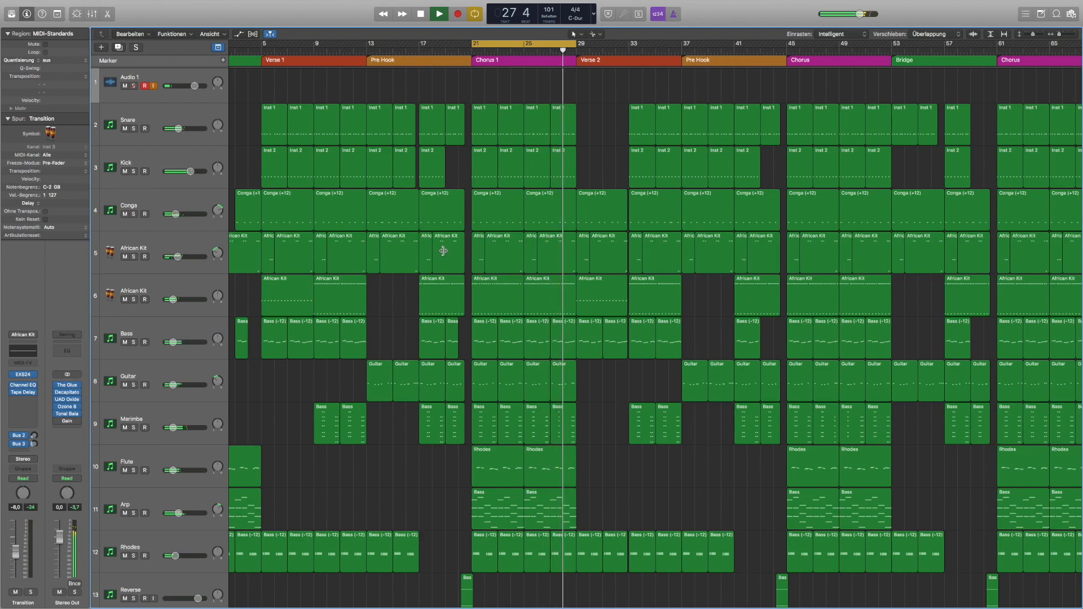
key("space")
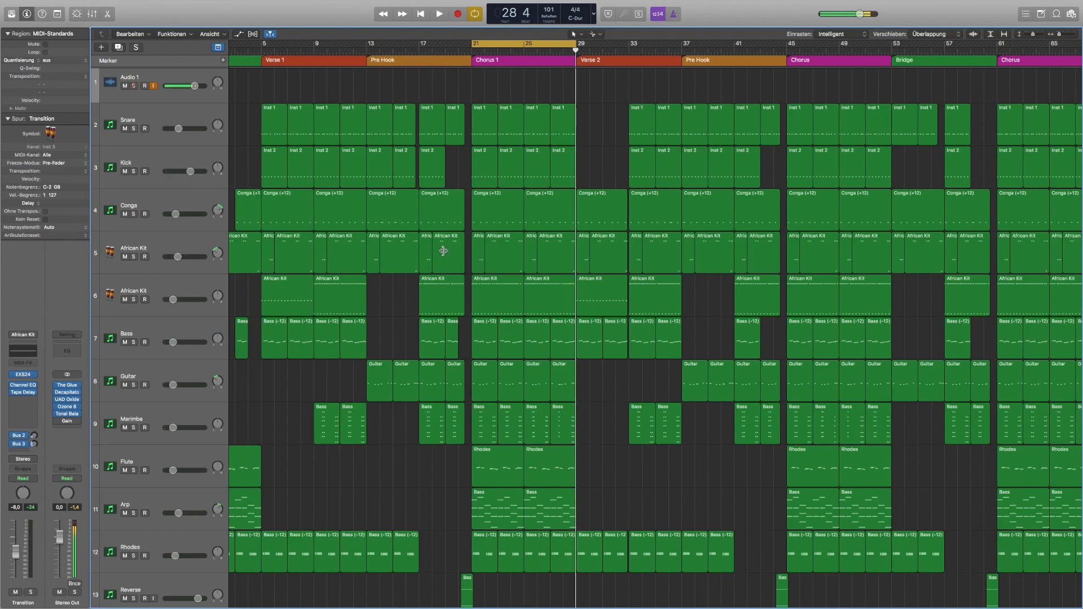